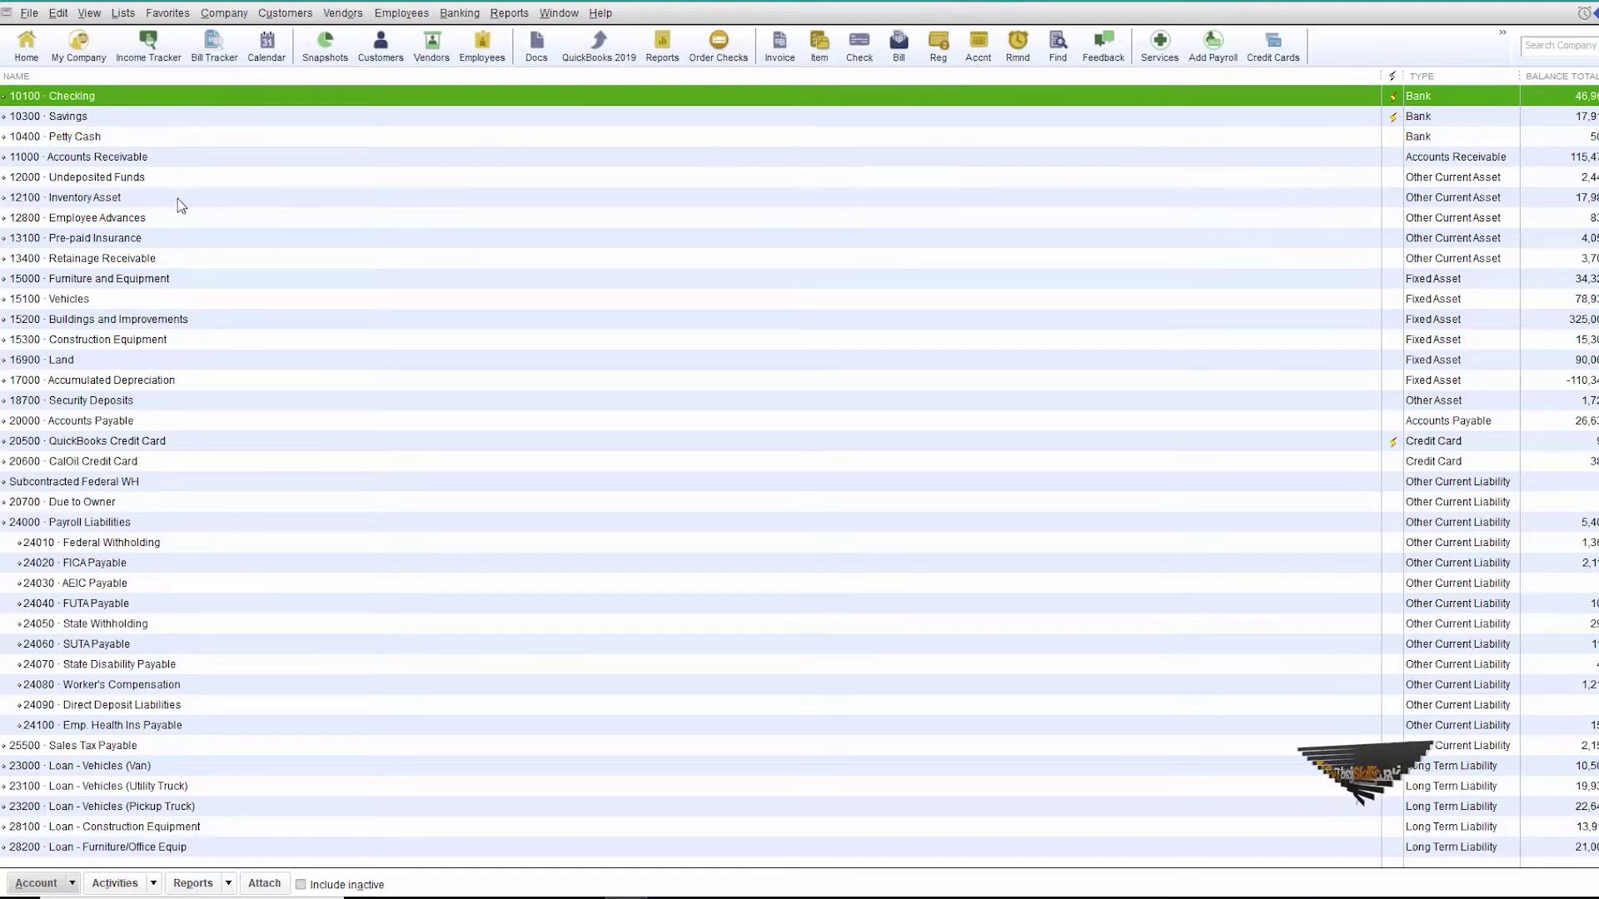
Step: Rename account 11000 to Commercial Accounts Receivable, change its description to match, and save the account
{"action": "left_click", "coordinate": [143, 161]}
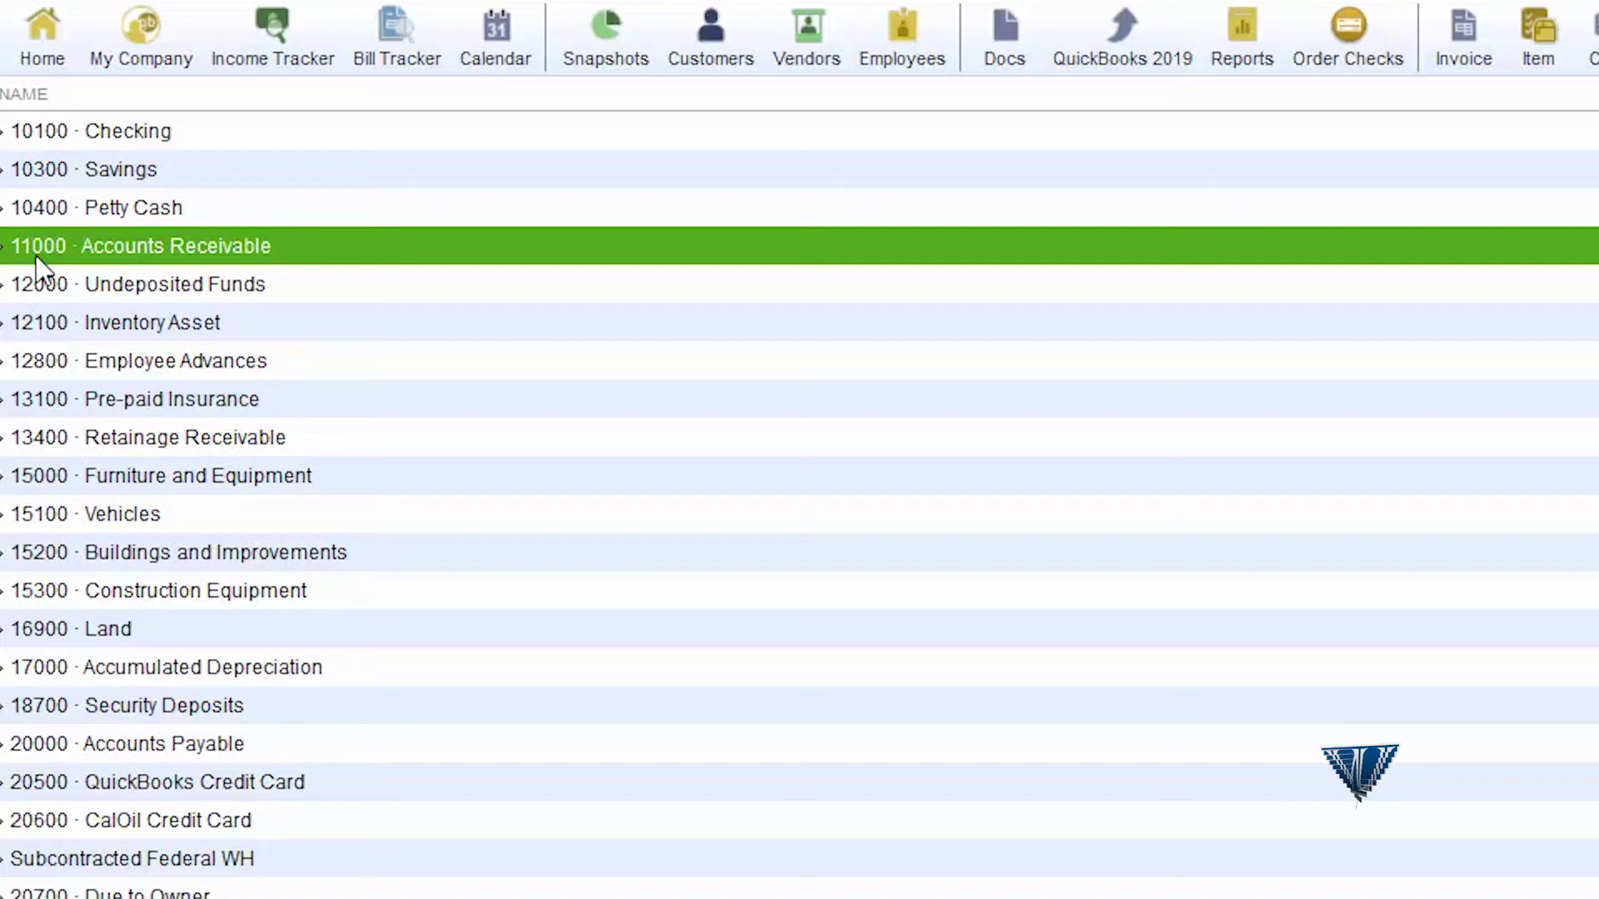
{"action": "right_click", "coordinate": [383, 250]}
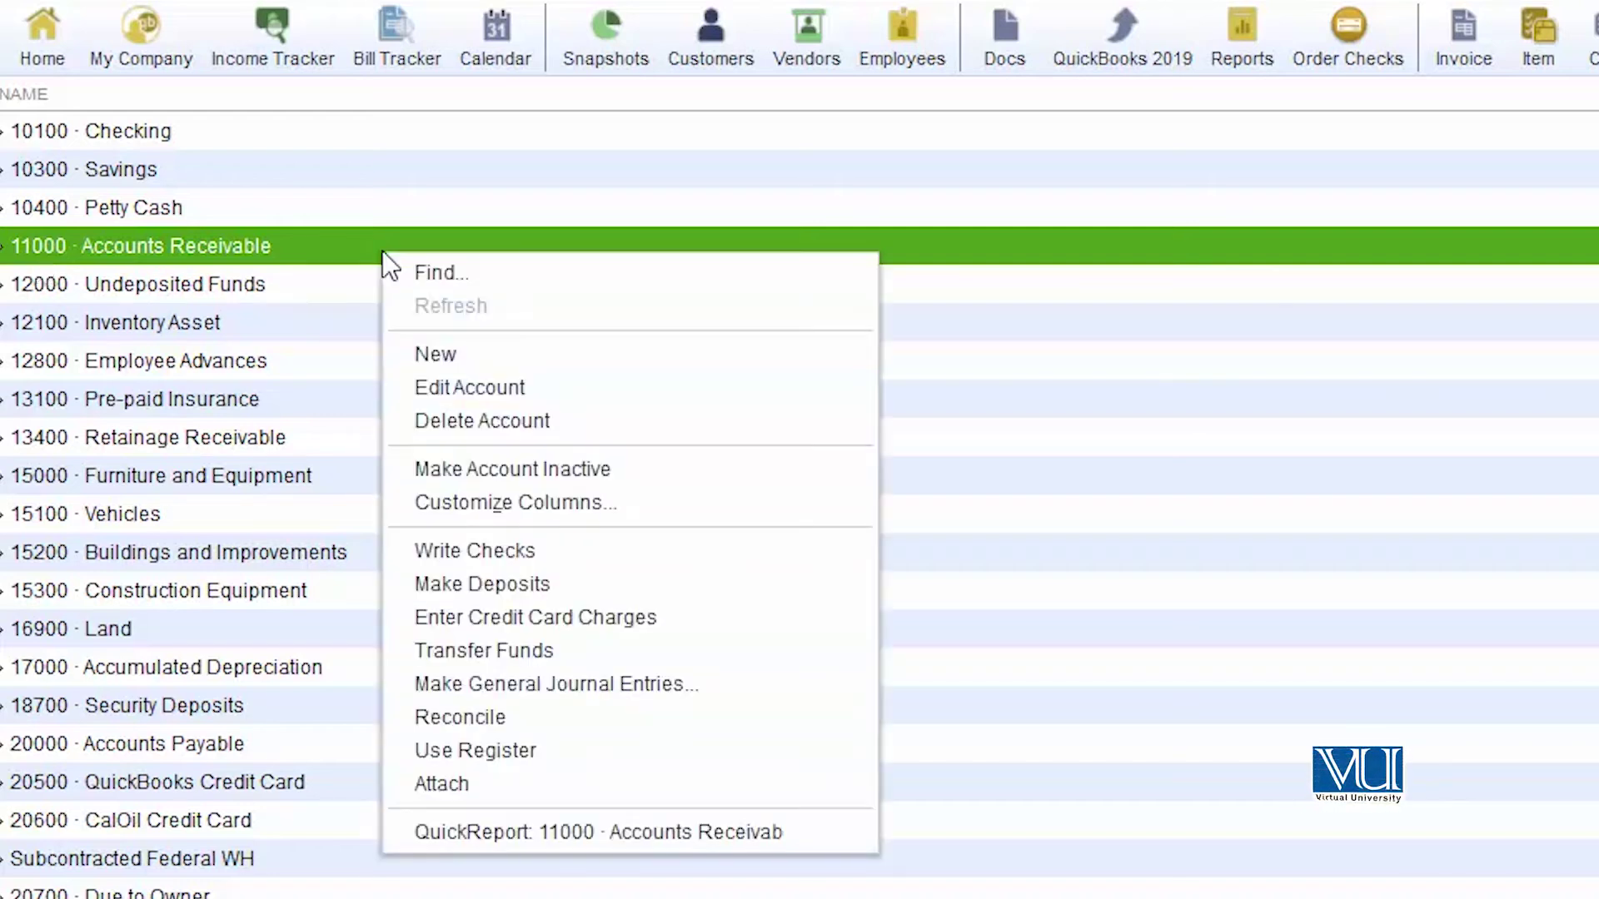
{"action": "left_click", "coordinate": [512, 390]}
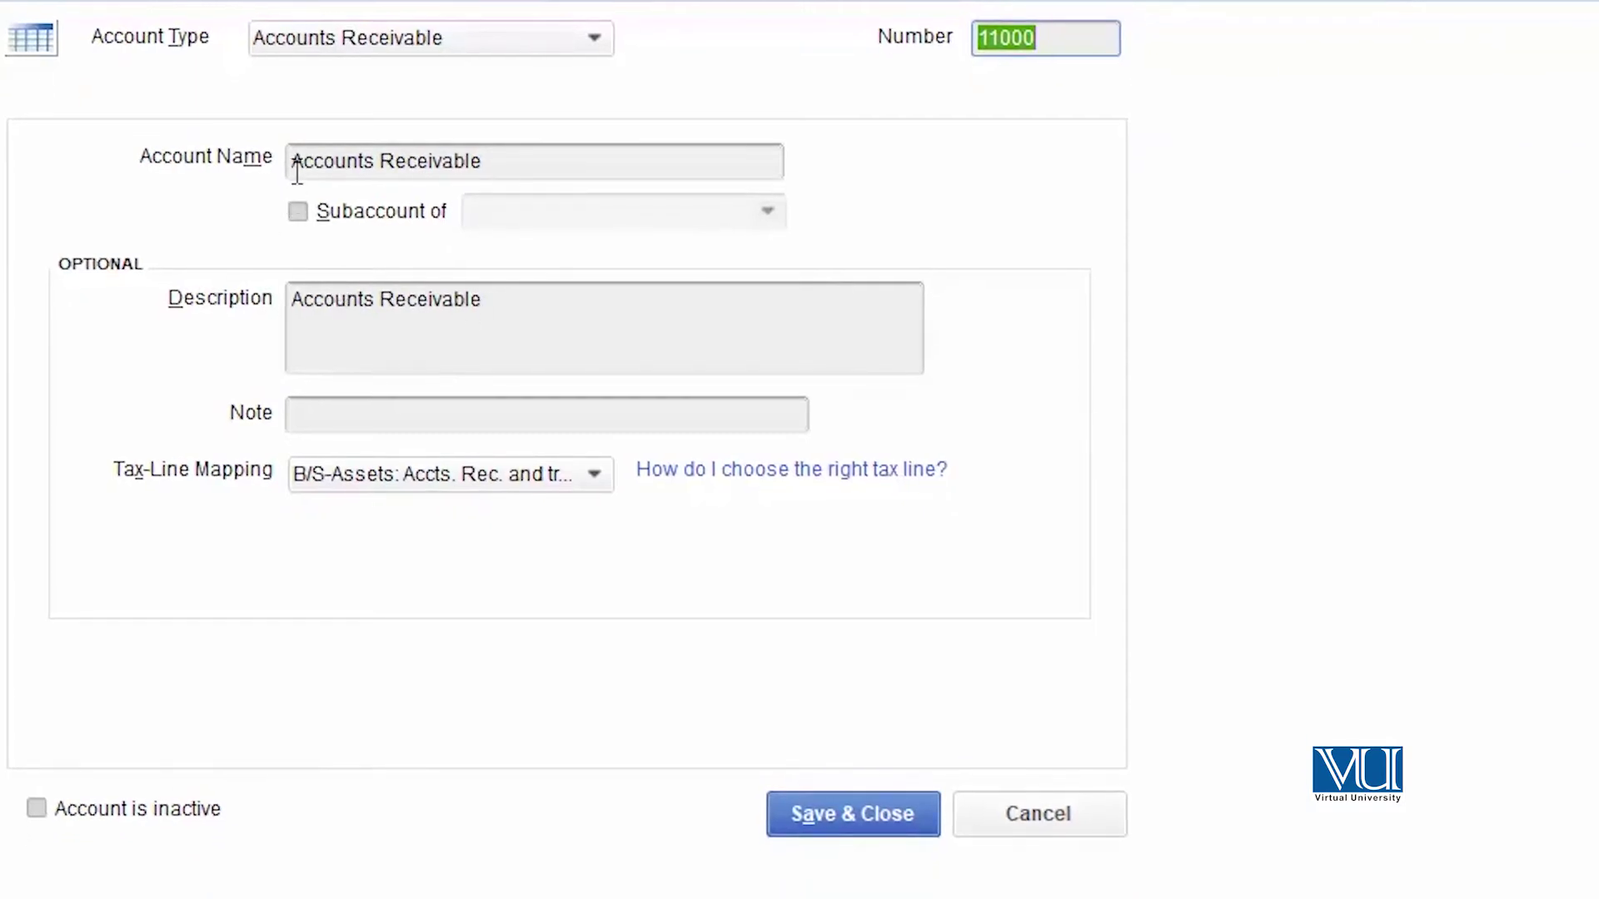
{"action": "left_click_drag", "start_coordinate": [292, 161], "coordinate": [314, 162]}
{"action": "key", "text": "Home"}
{"action": "type", "text": "Commercial"}
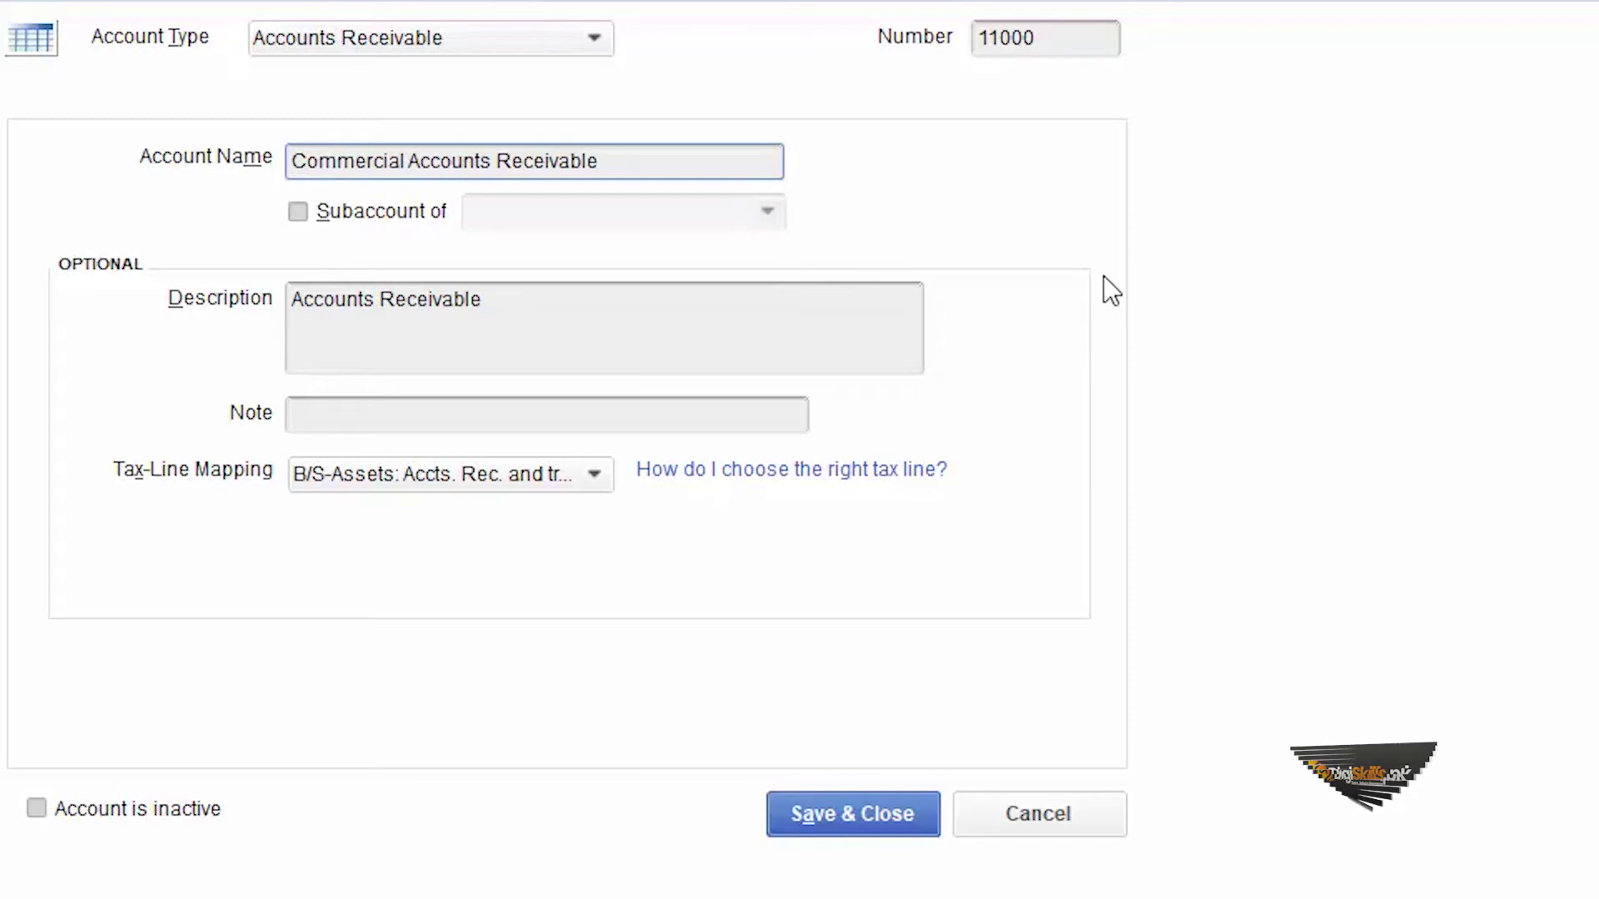
{"action": "key", "text": "Tab"}
{"action": "key", "text": "Home"}
{"action": "type", "text": "Commercial"}
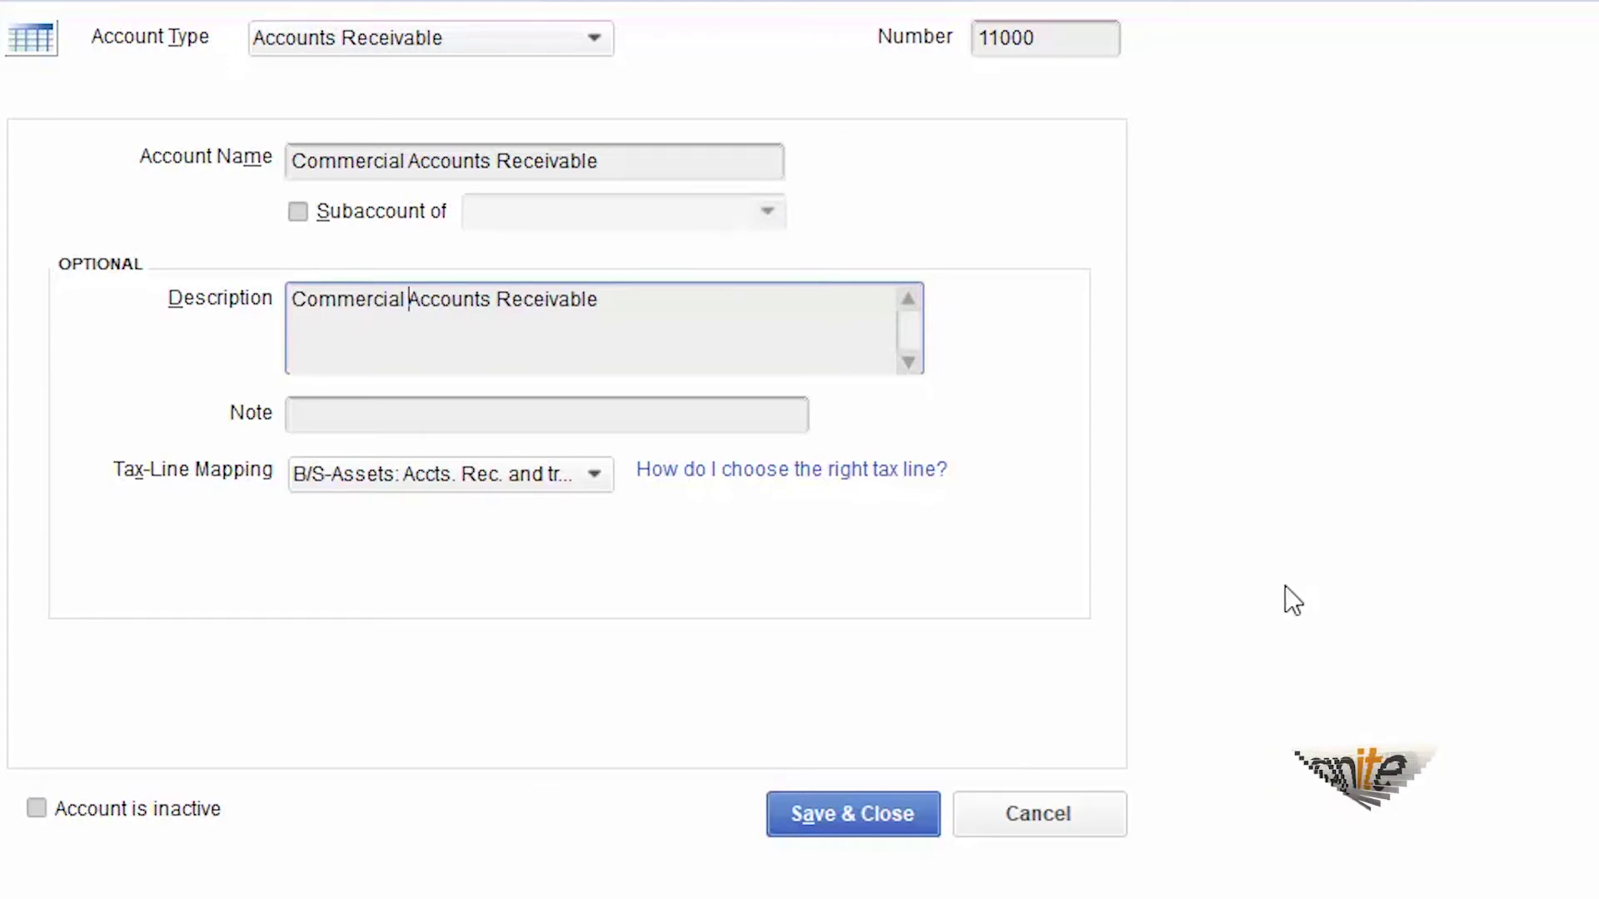
{"action": "left_click", "coordinate": [894, 827]}
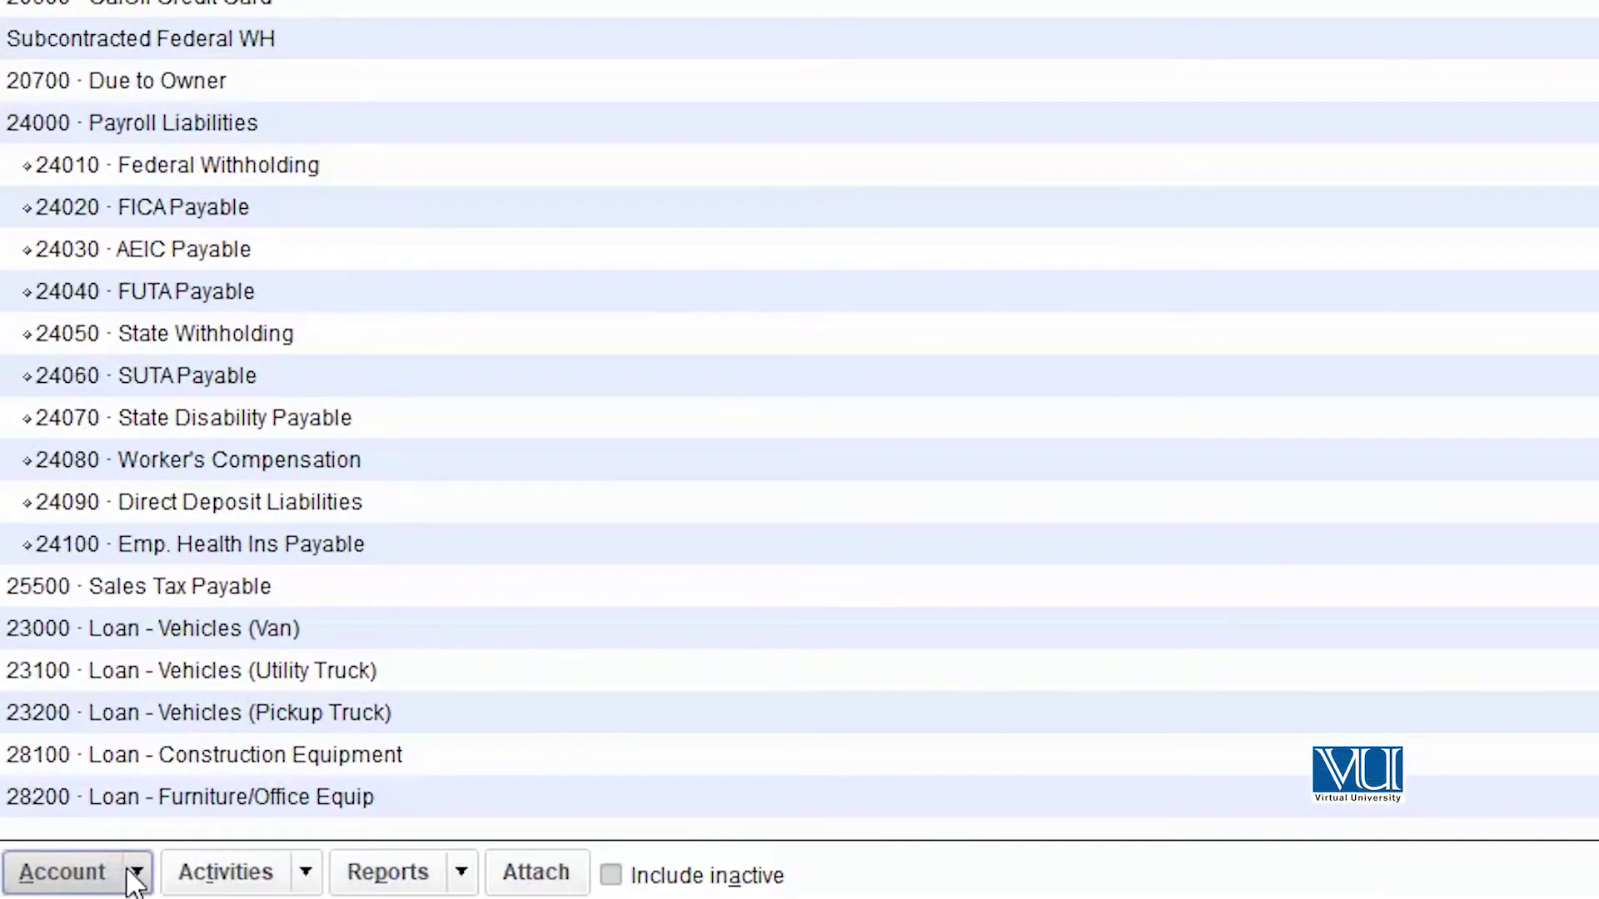
Step: Start a new account in the chart of accounts with the account type Accounts Receivable
{"action": "left_click", "coordinate": [135, 874]}
{"action": "left_click", "coordinate": [76, 340]}
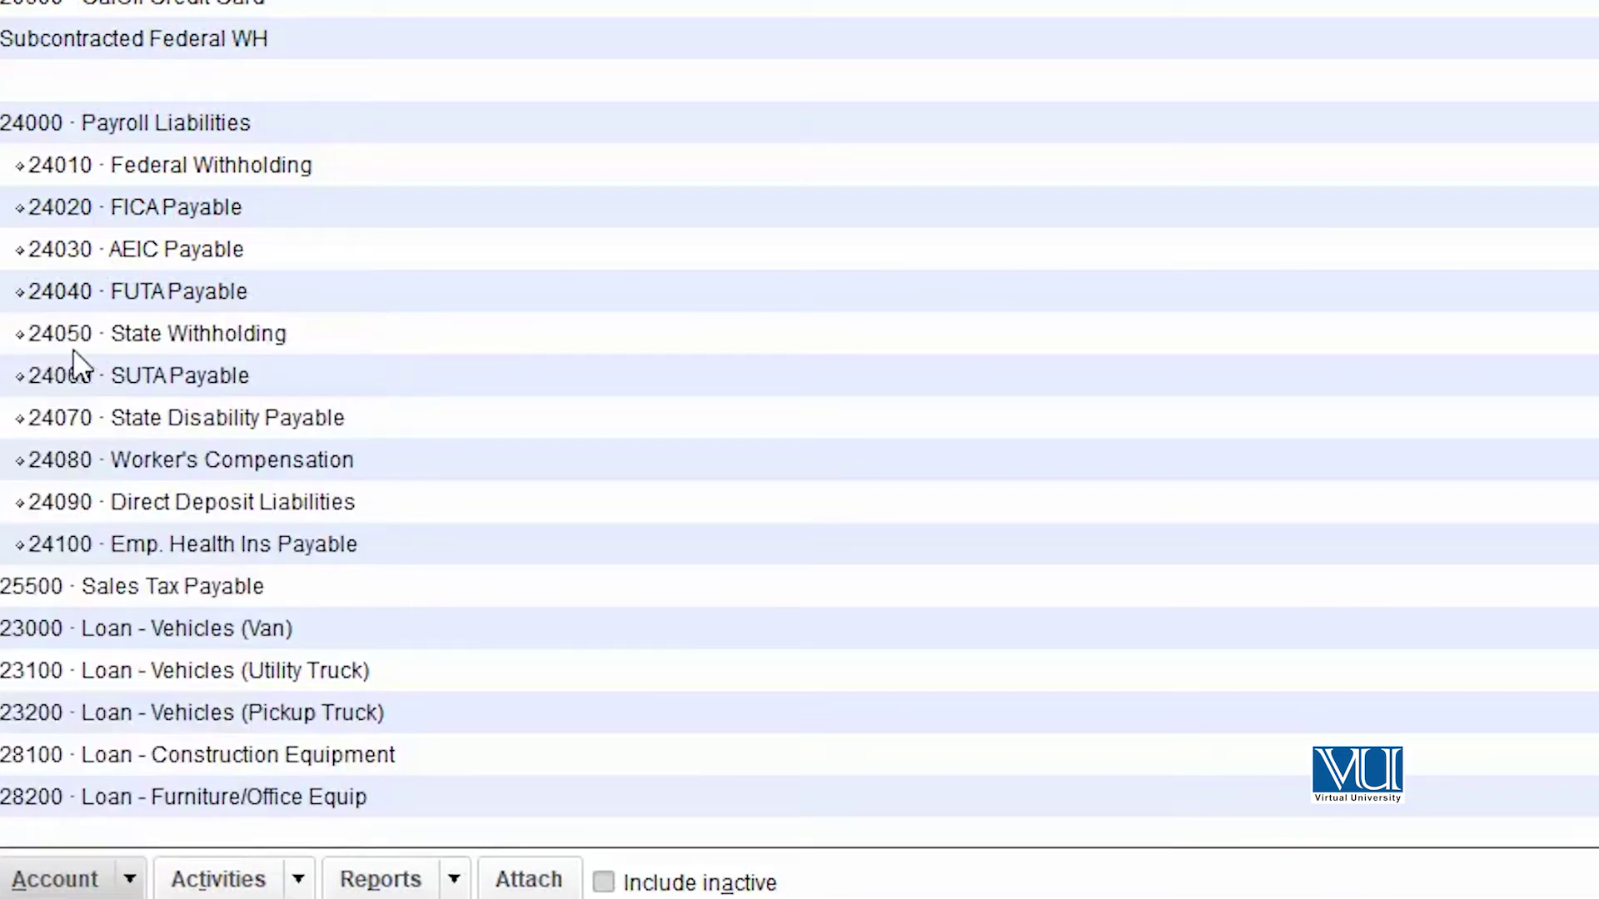
{"action": "left_click", "coordinate": [699, 737]}
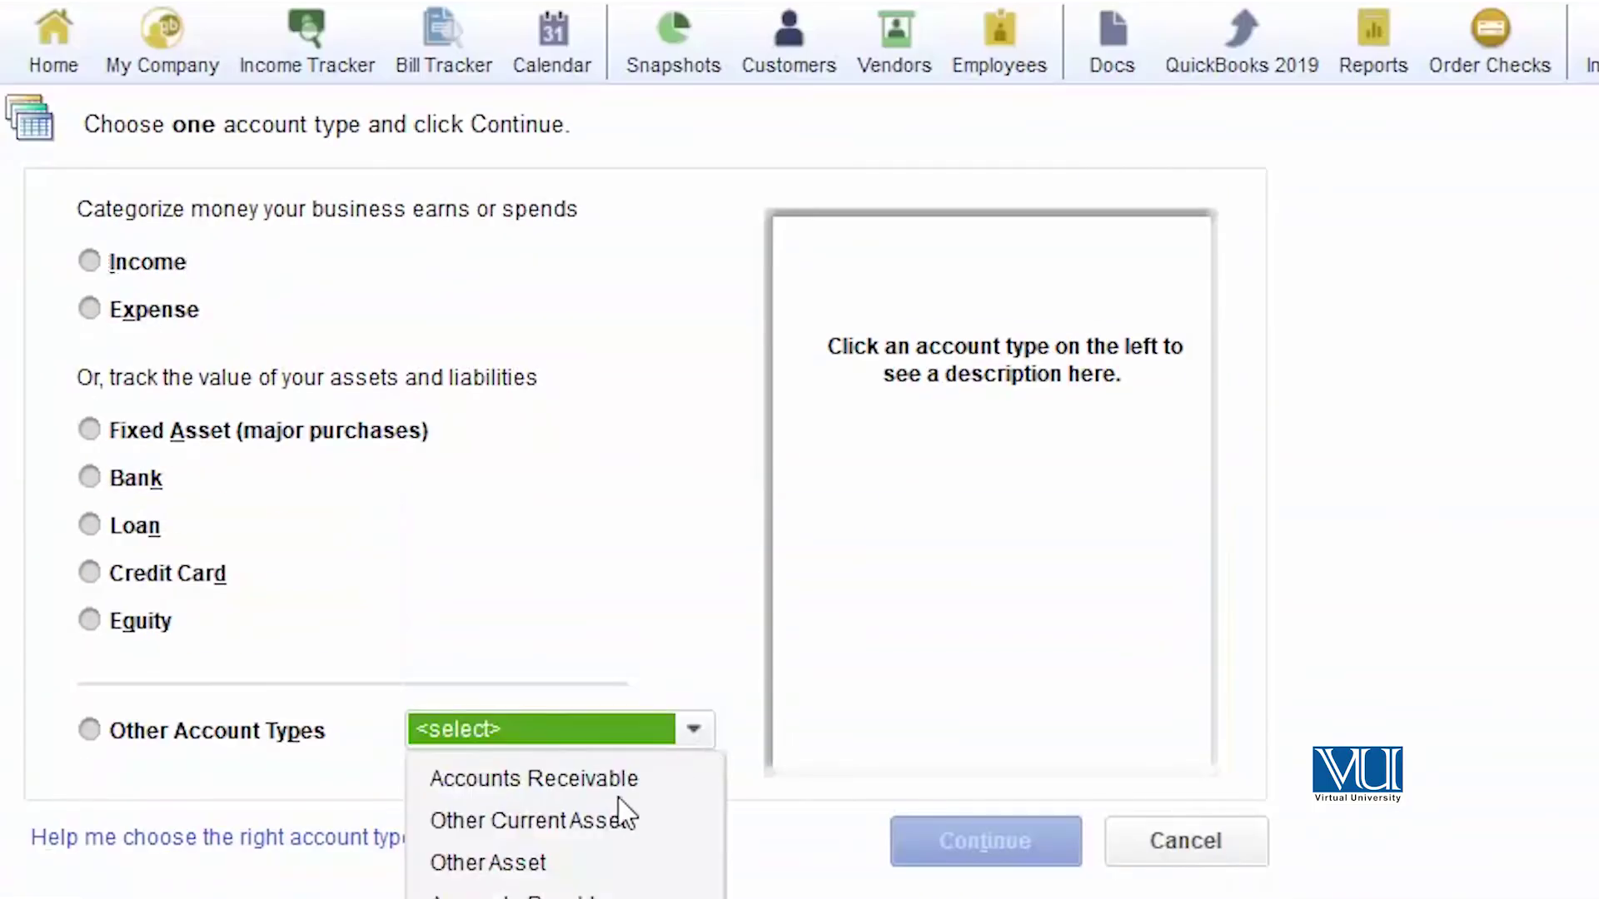
{"action": "left_click", "coordinate": [575, 787]}
{"action": "left_click", "coordinate": [981, 841]}
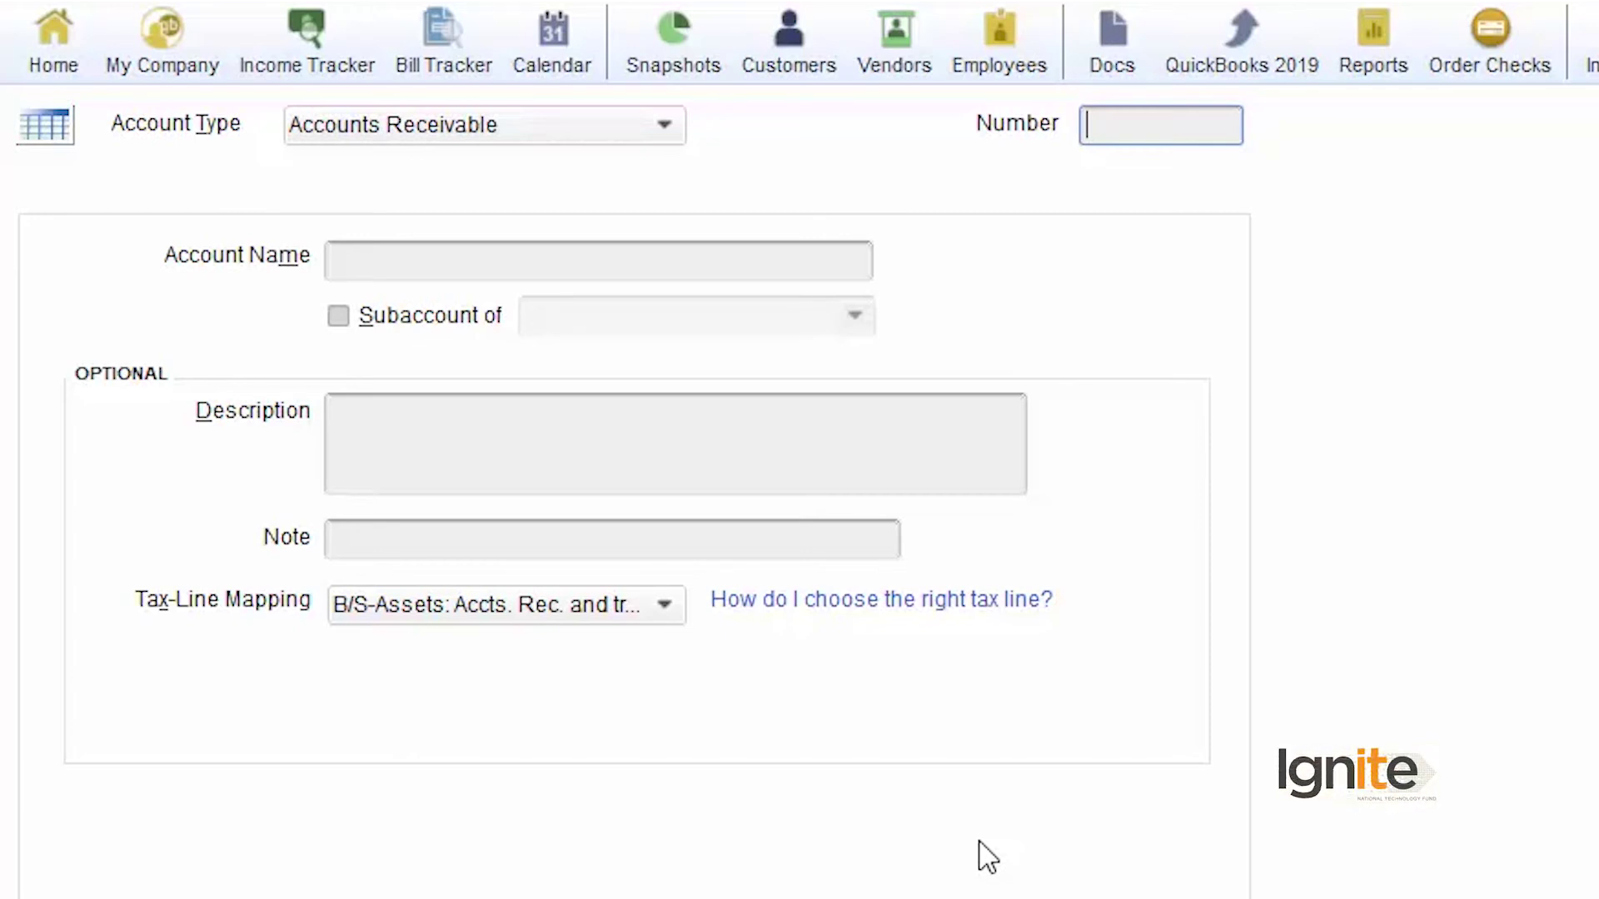
Step: Give the new account number 11050 and use Residential Accounts Receivable as both name and description, saving it
{"action": "type", "text": "050"}
{"action": "key", "text": "Tab"}
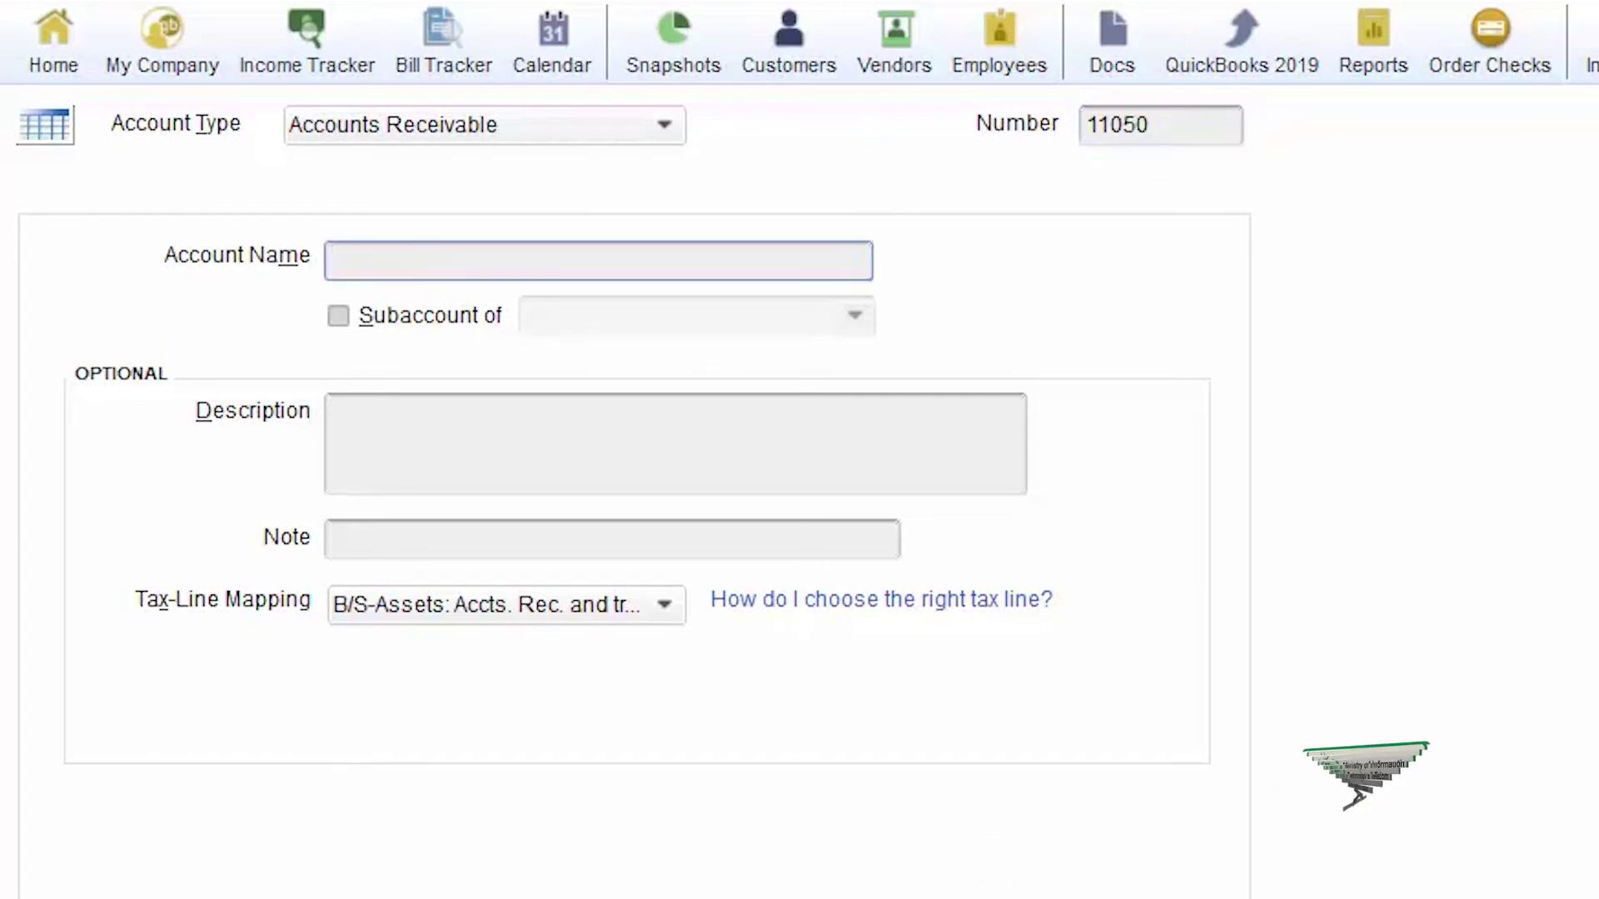
{"action": "type", "text": "Residential Accounts Receivable"}
{"action": "left_click", "coordinate": [843, 425]}
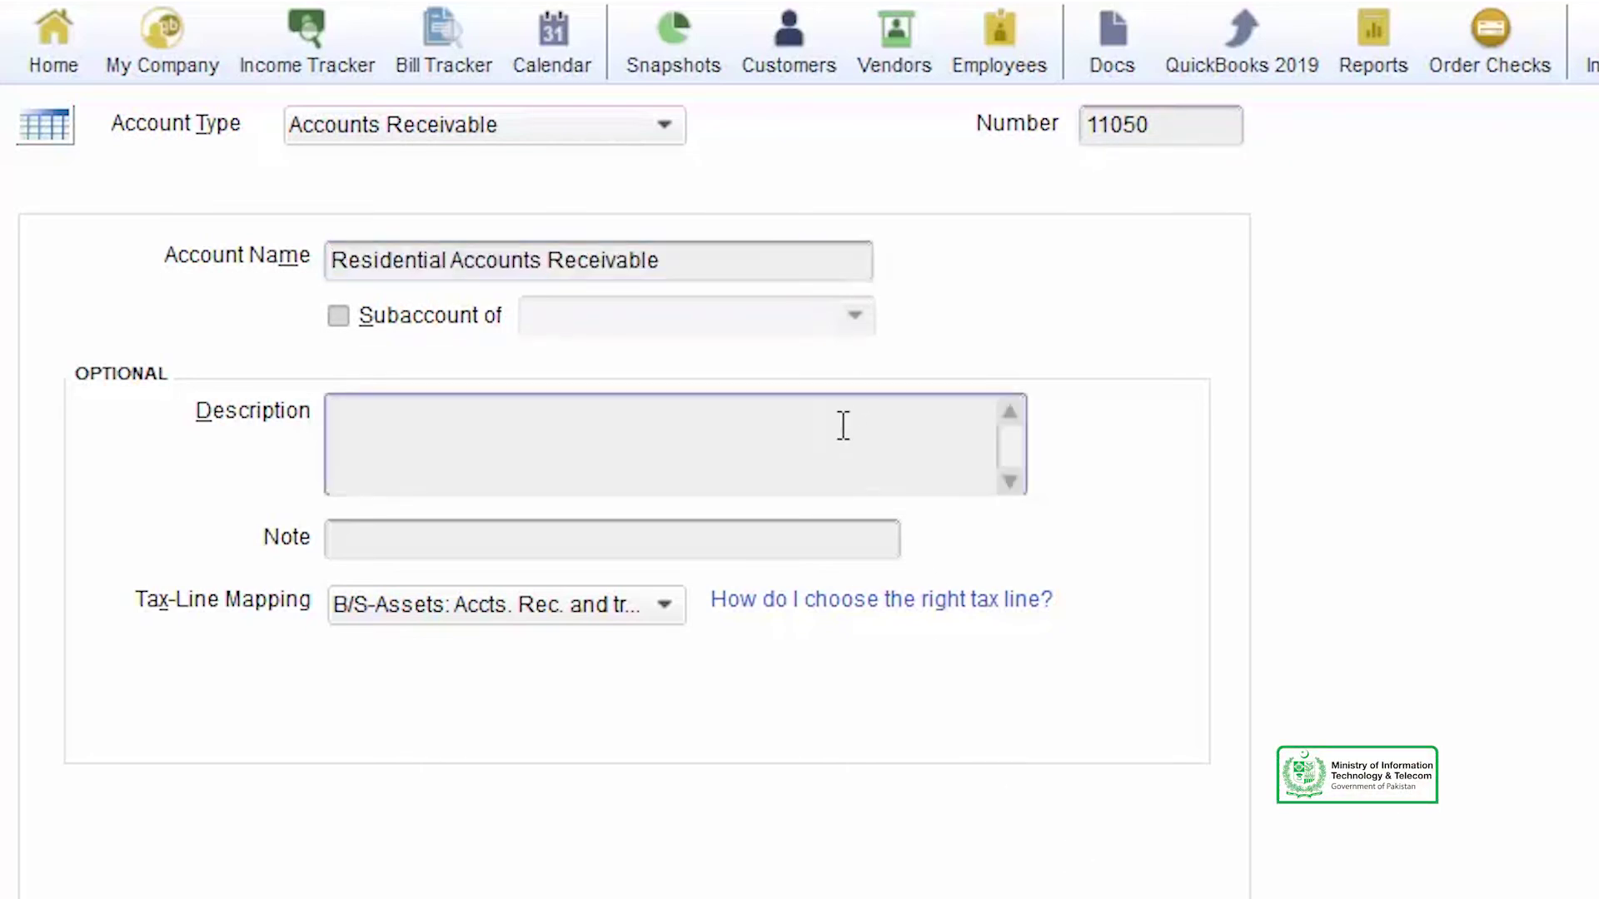
{"action": "type", "text": "Residential Accounts Receivable"}
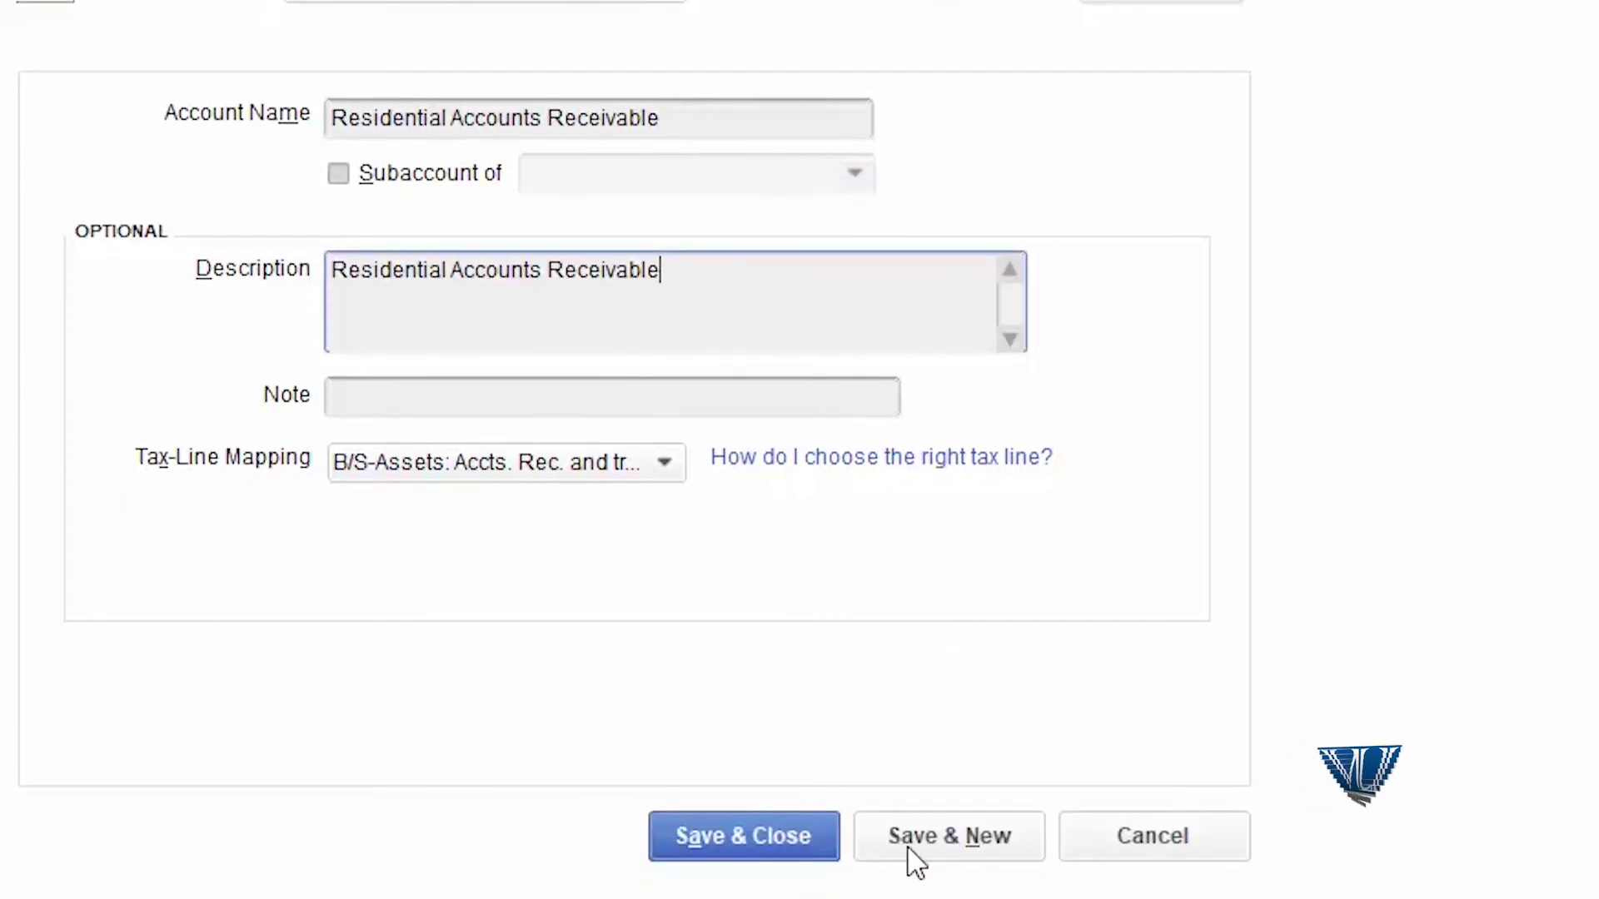
{"action": "left_click", "coordinate": [806, 830]}
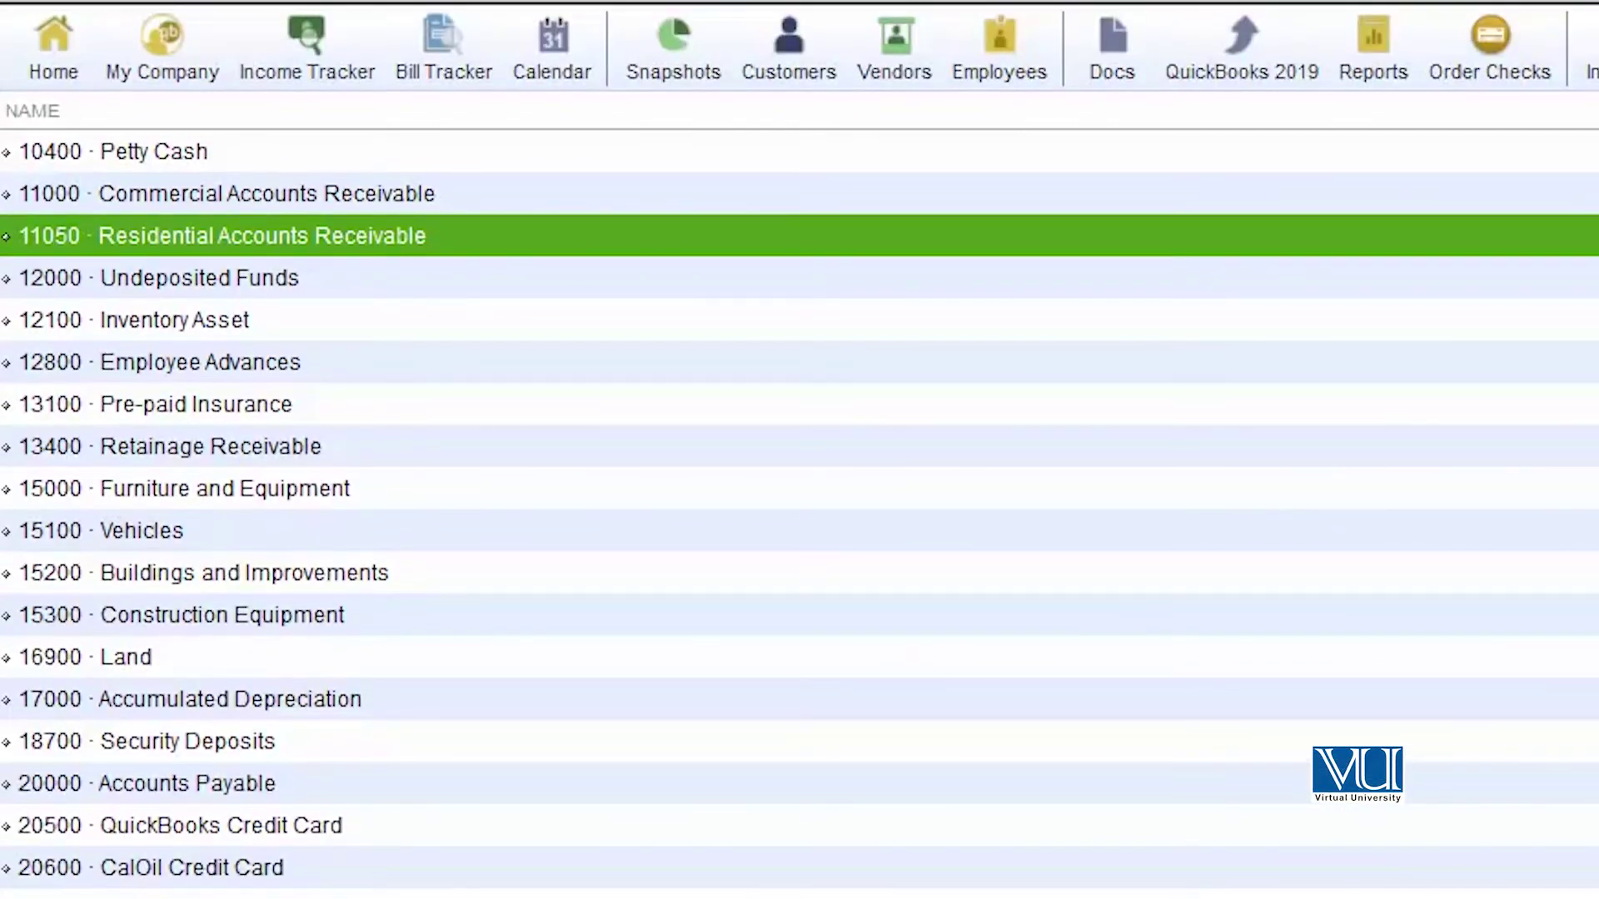
{"action": "left_click", "coordinate": [458, 202]}
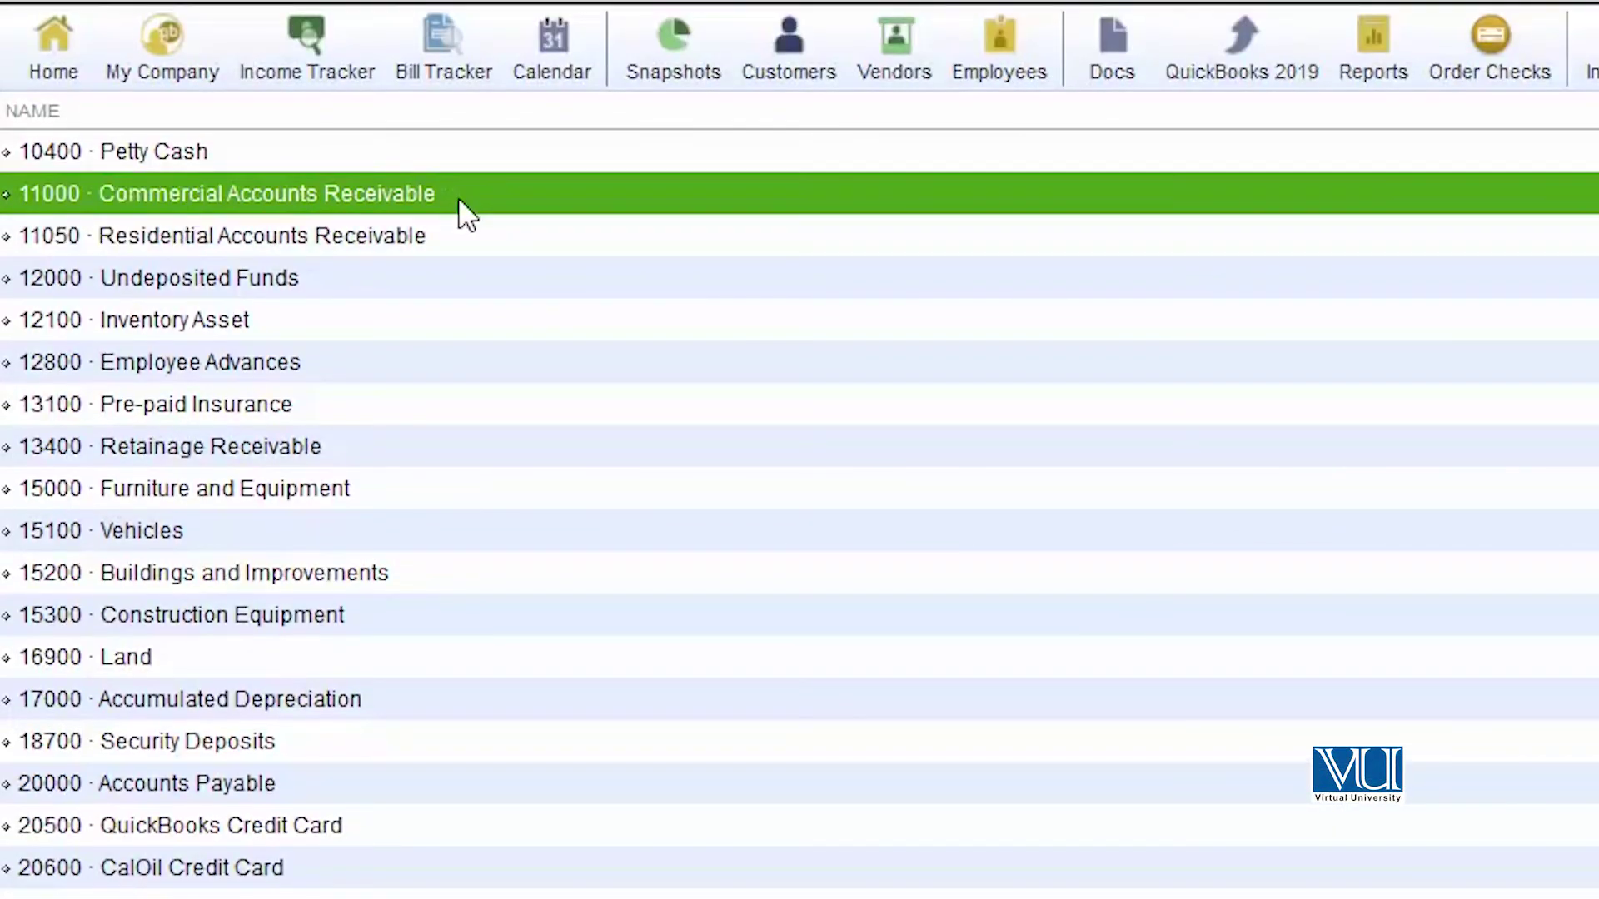
{"action": "left_click", "coordinate": [462, 243]}
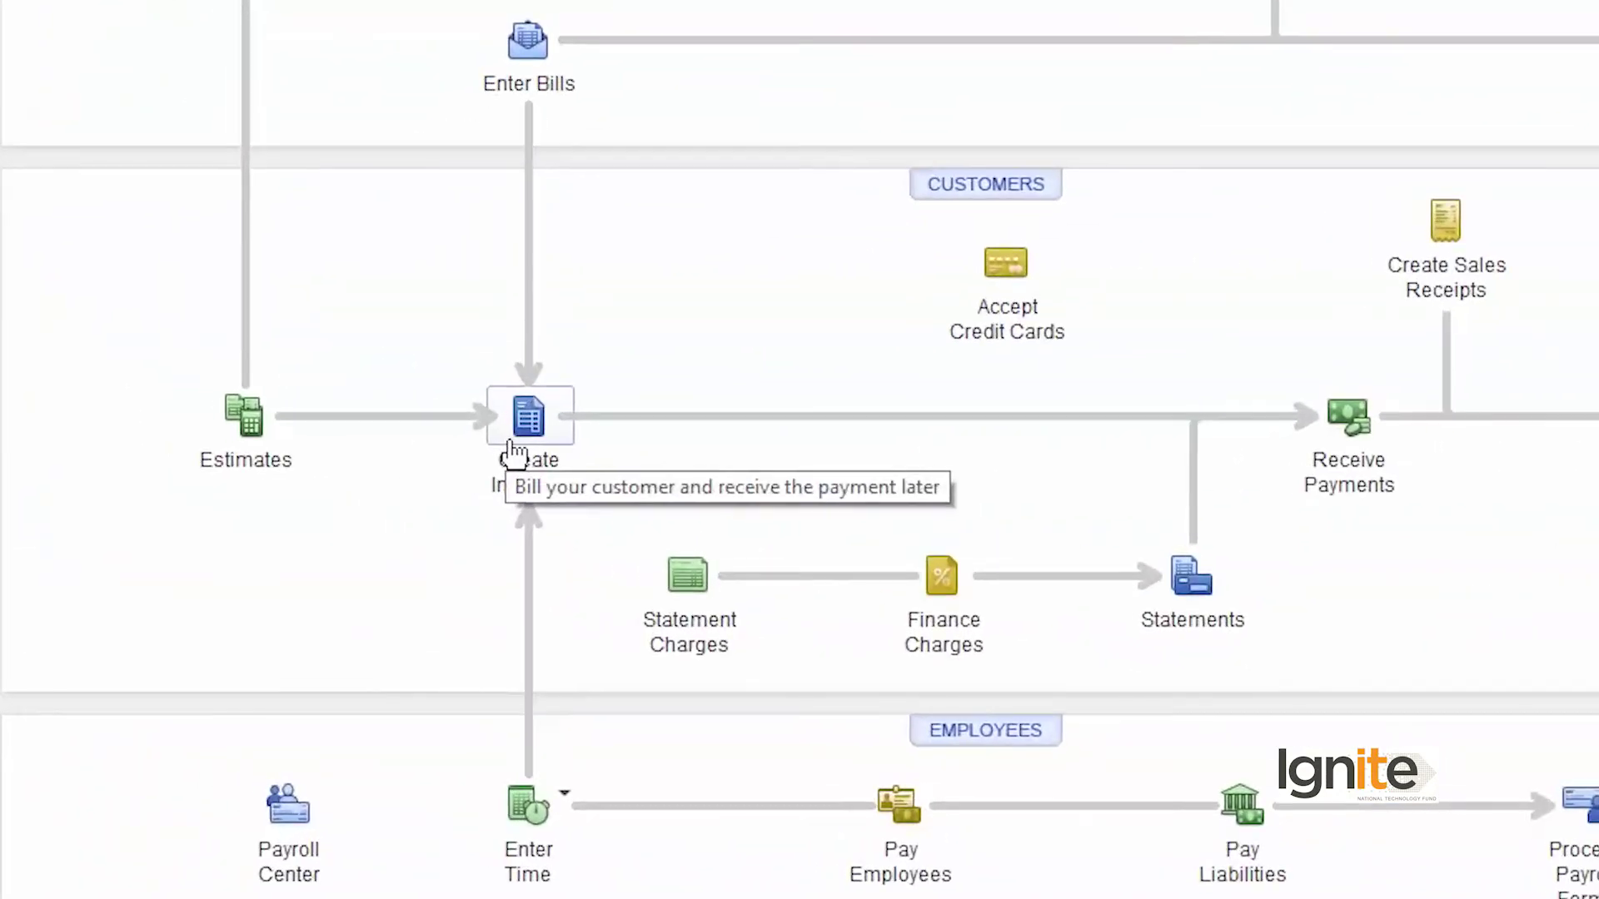
Step: Create an invoice for the residential customer and assign it to the 11050 Residential Accounts Receivable account
{"action": "left_click", "coordinate": [517, 454]}
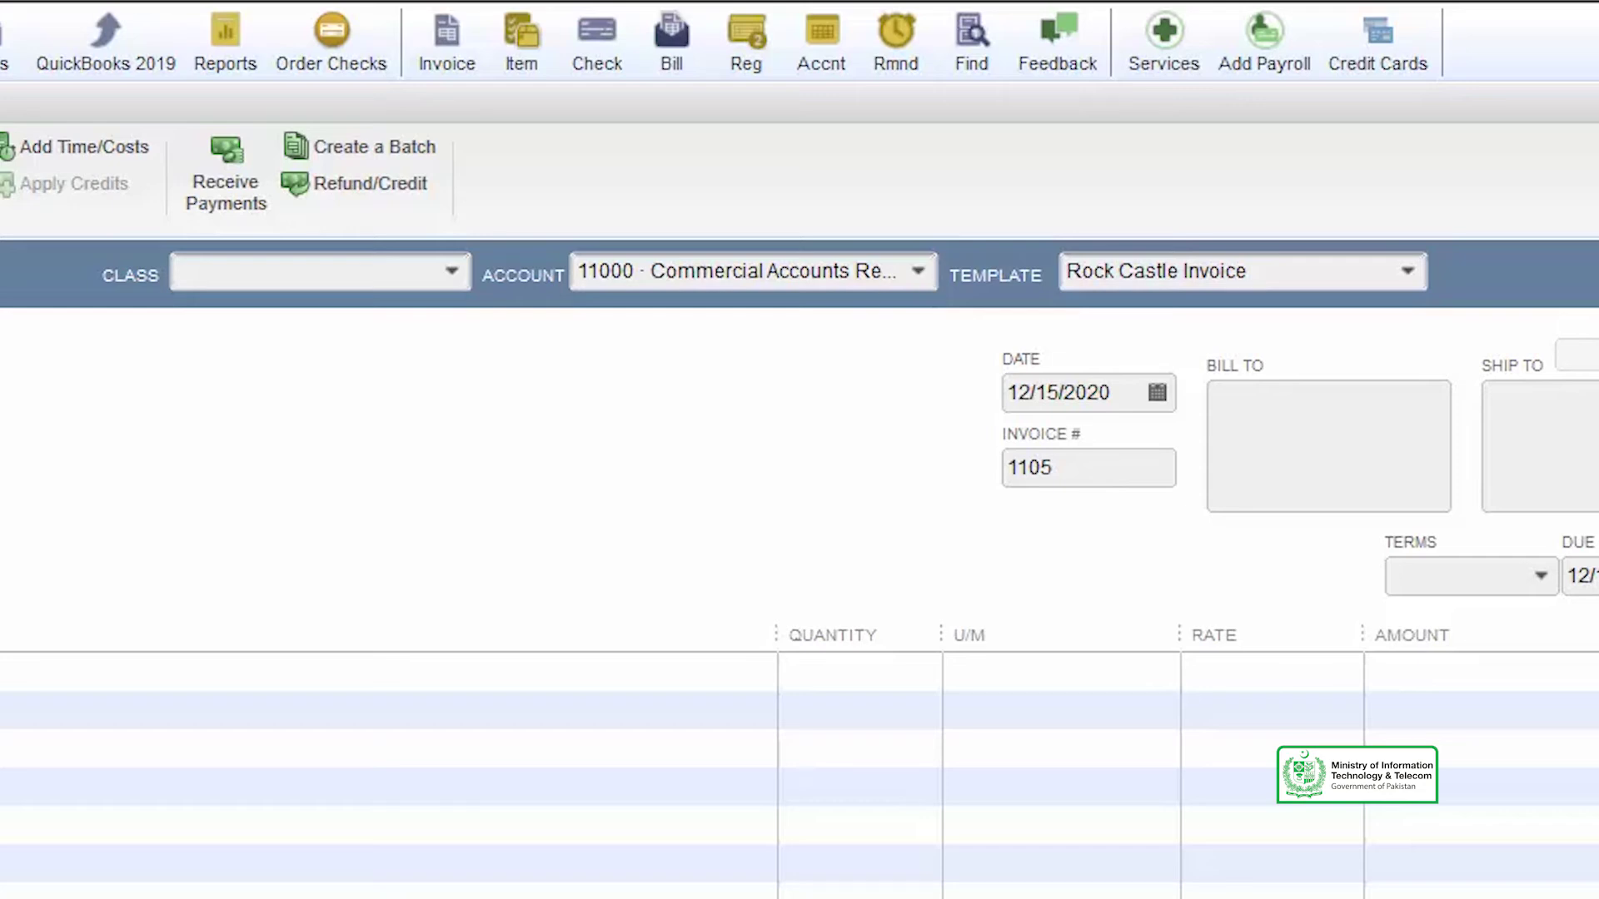
{"action": "left_click", "coordinate": [931, 272]}
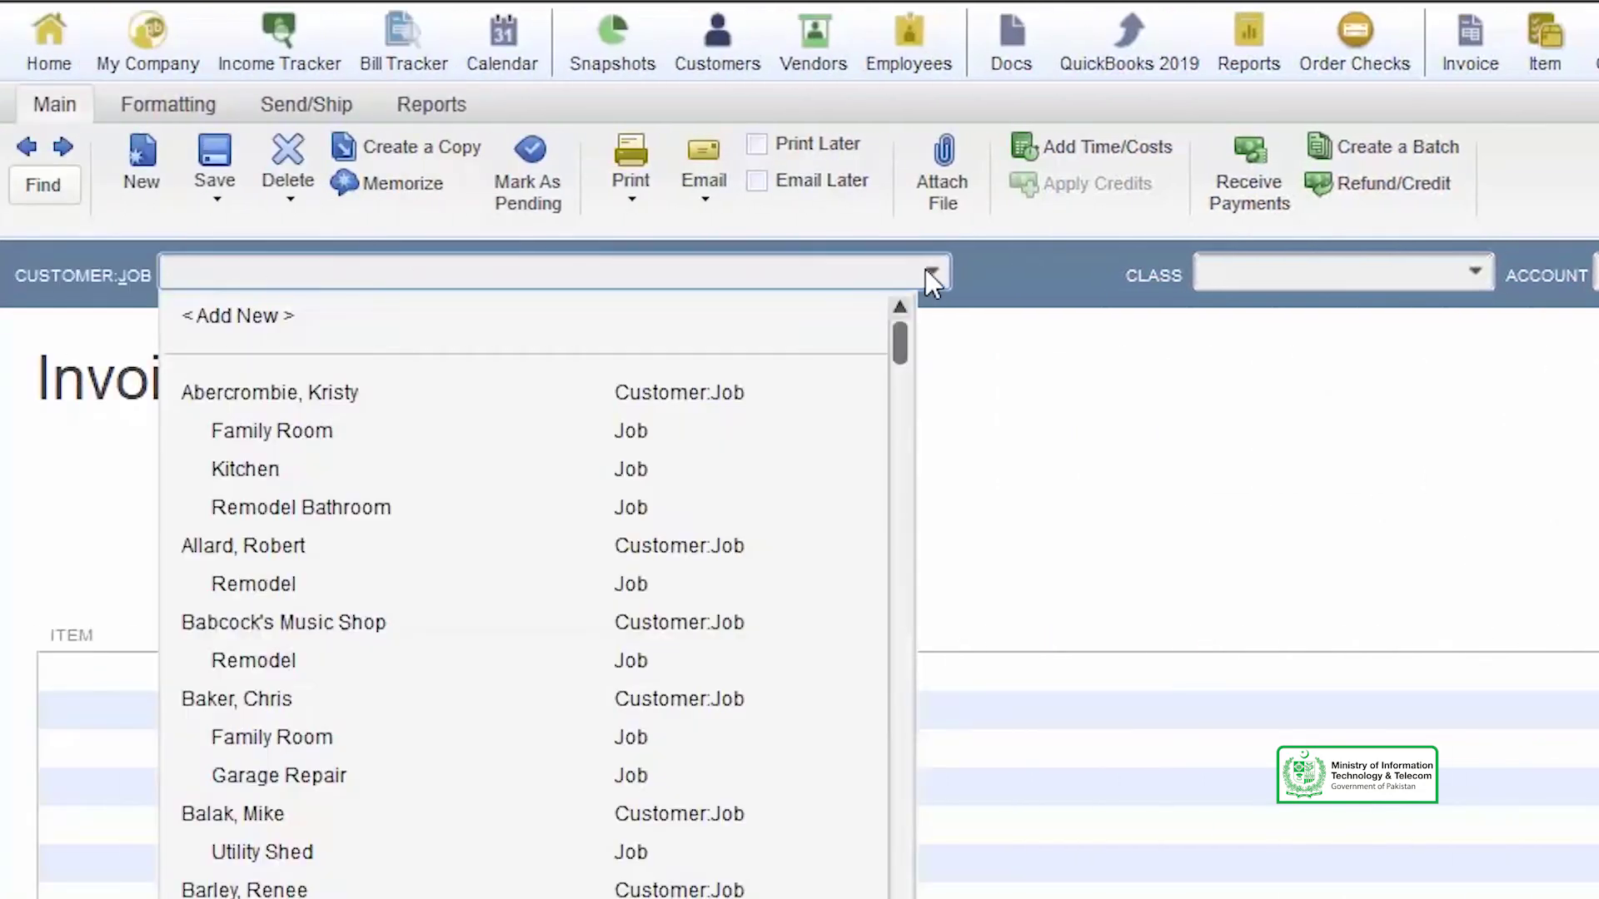
{"action": "left_click", "coordinate": [288, 699]}
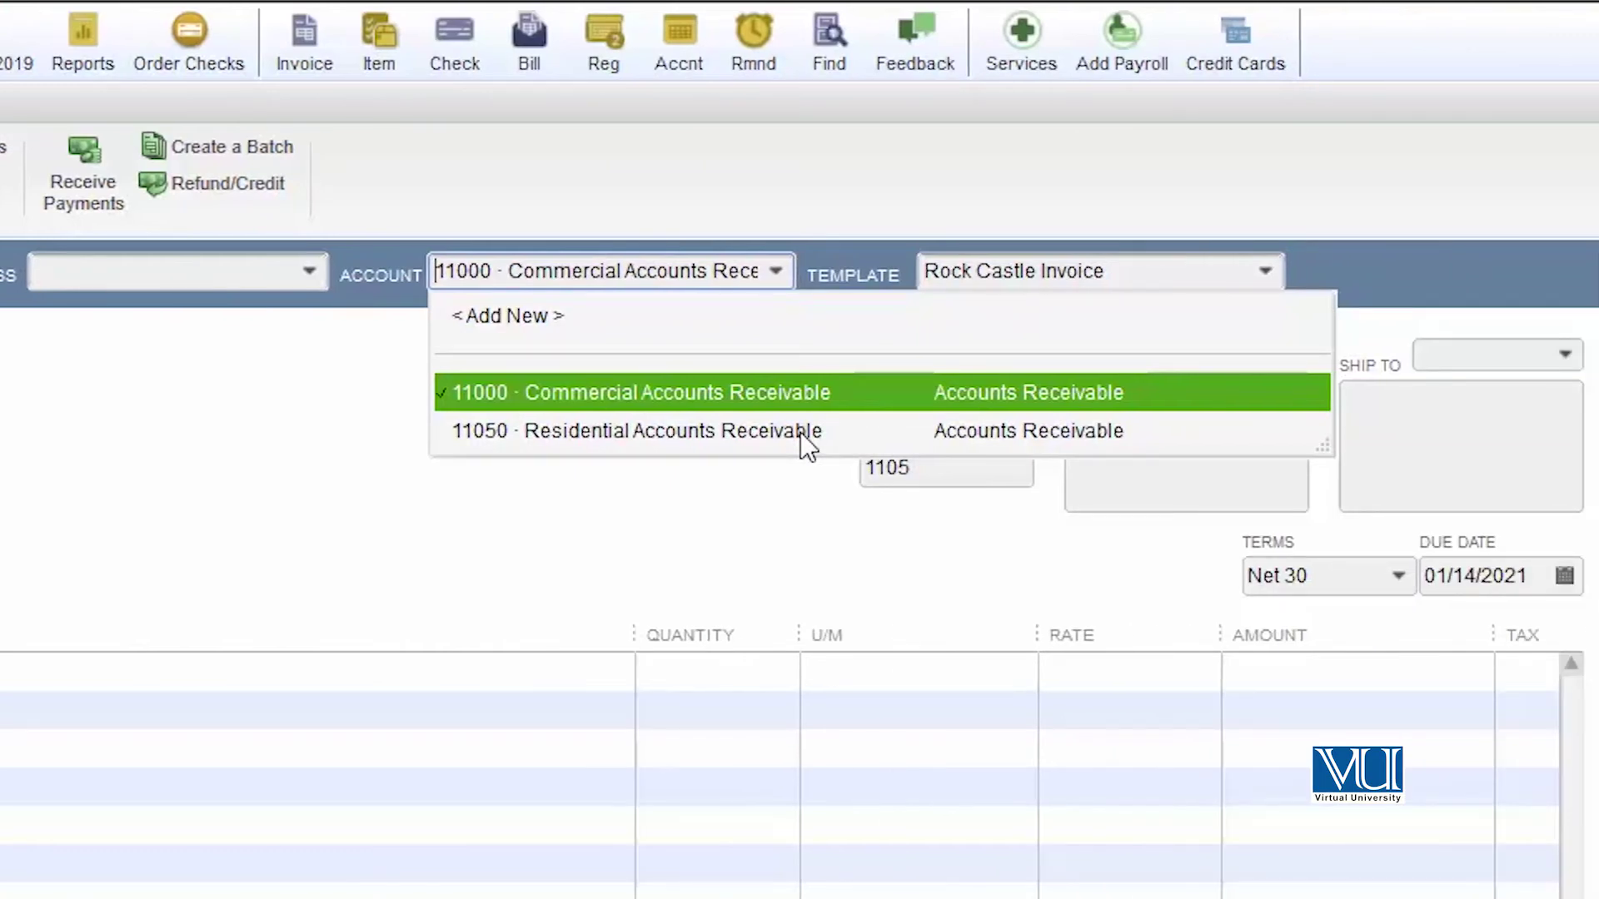
{"action": "left_click", "coordinate": [801, 432]}
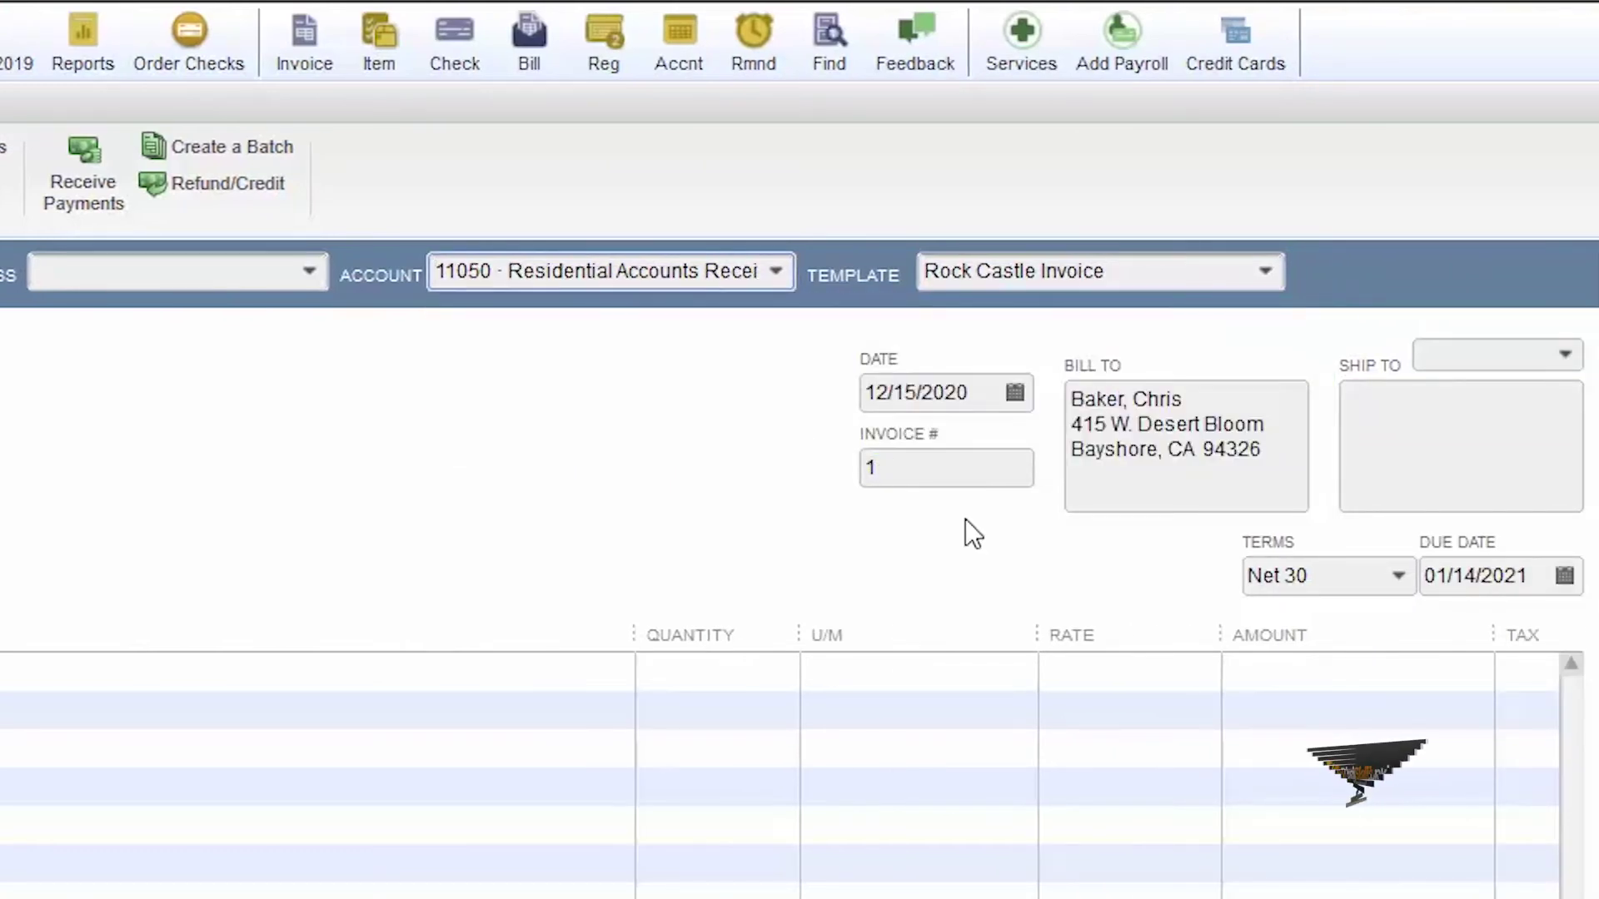
Step: Set the invoice number to 1R to mark it as a residential invoice
{"action": "left_click", "coordinate": [925, 468]}
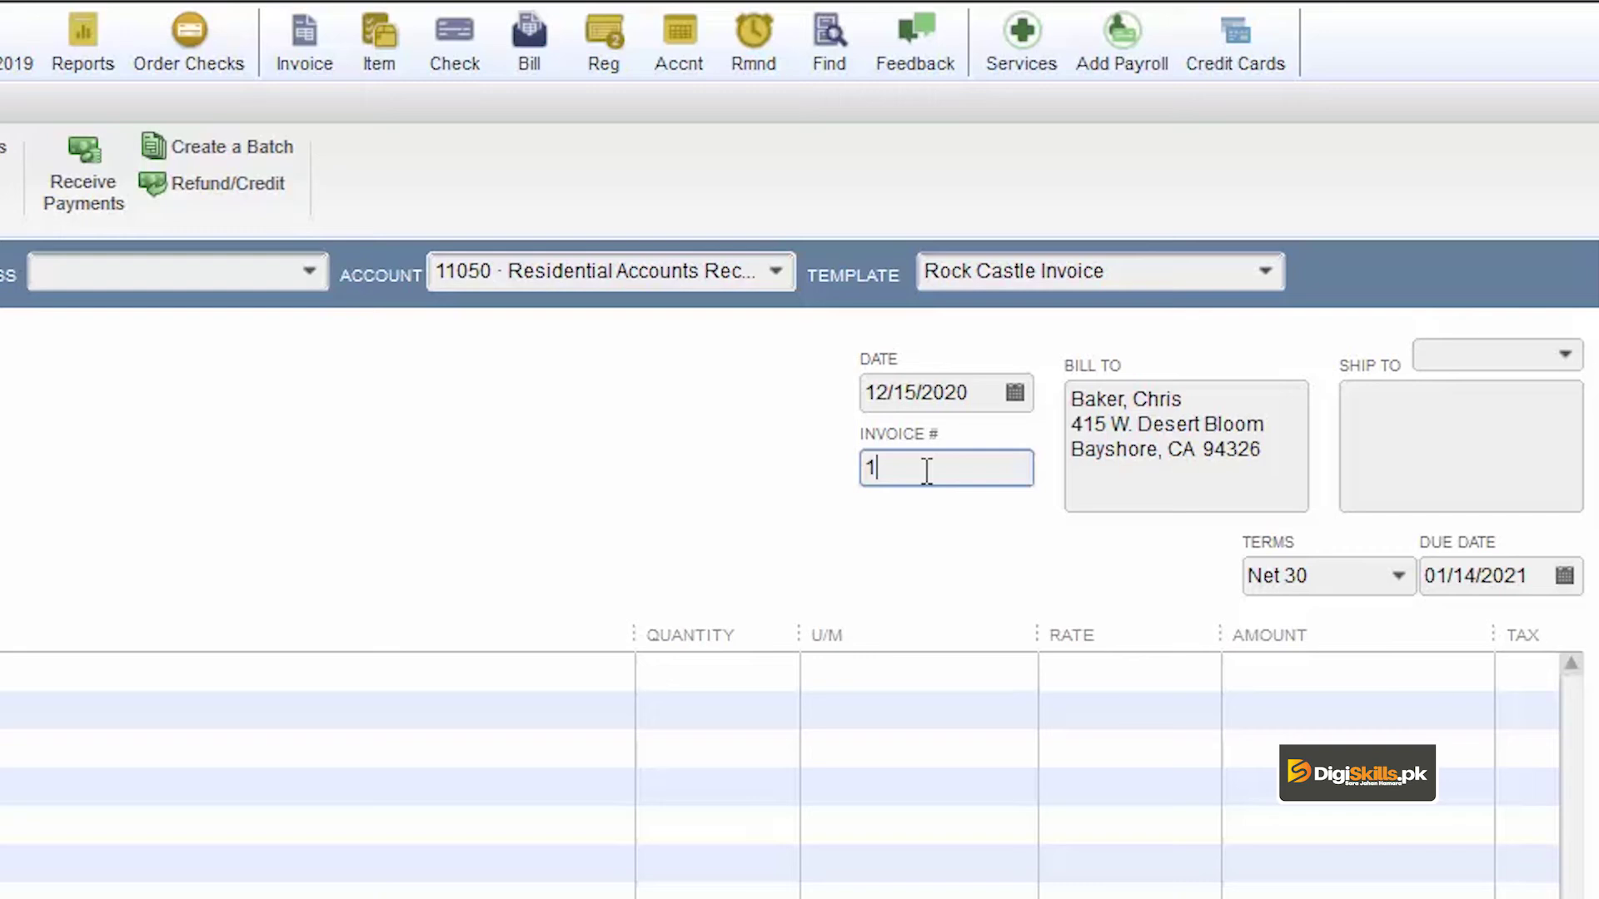
{"action": "type", "text": "100"}
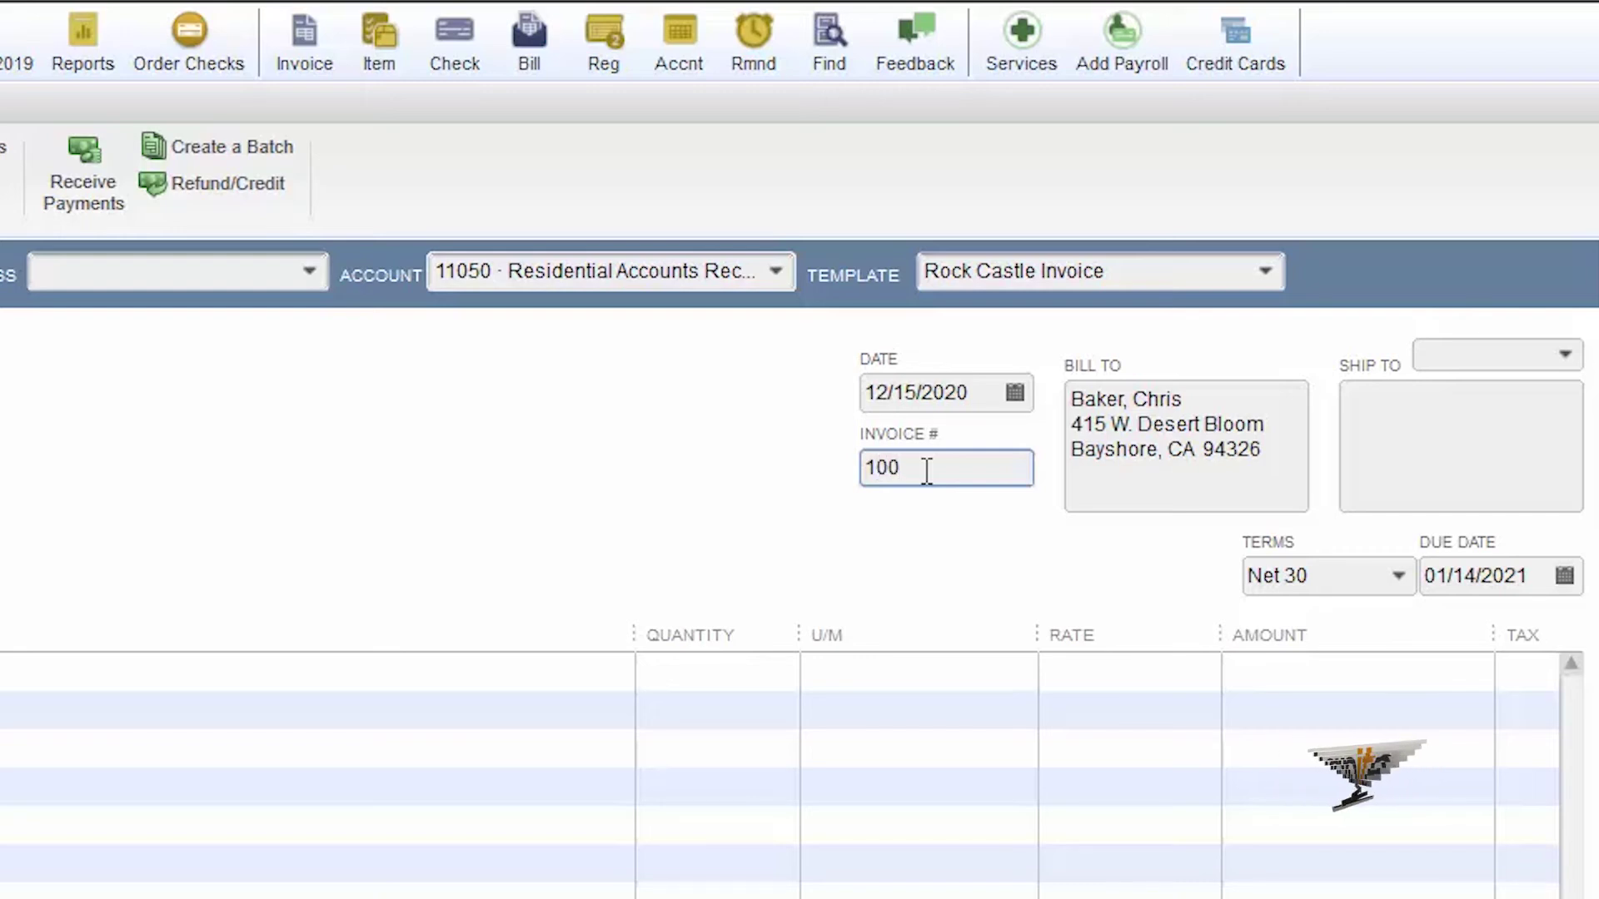
{"action": "type", "text": "R"}
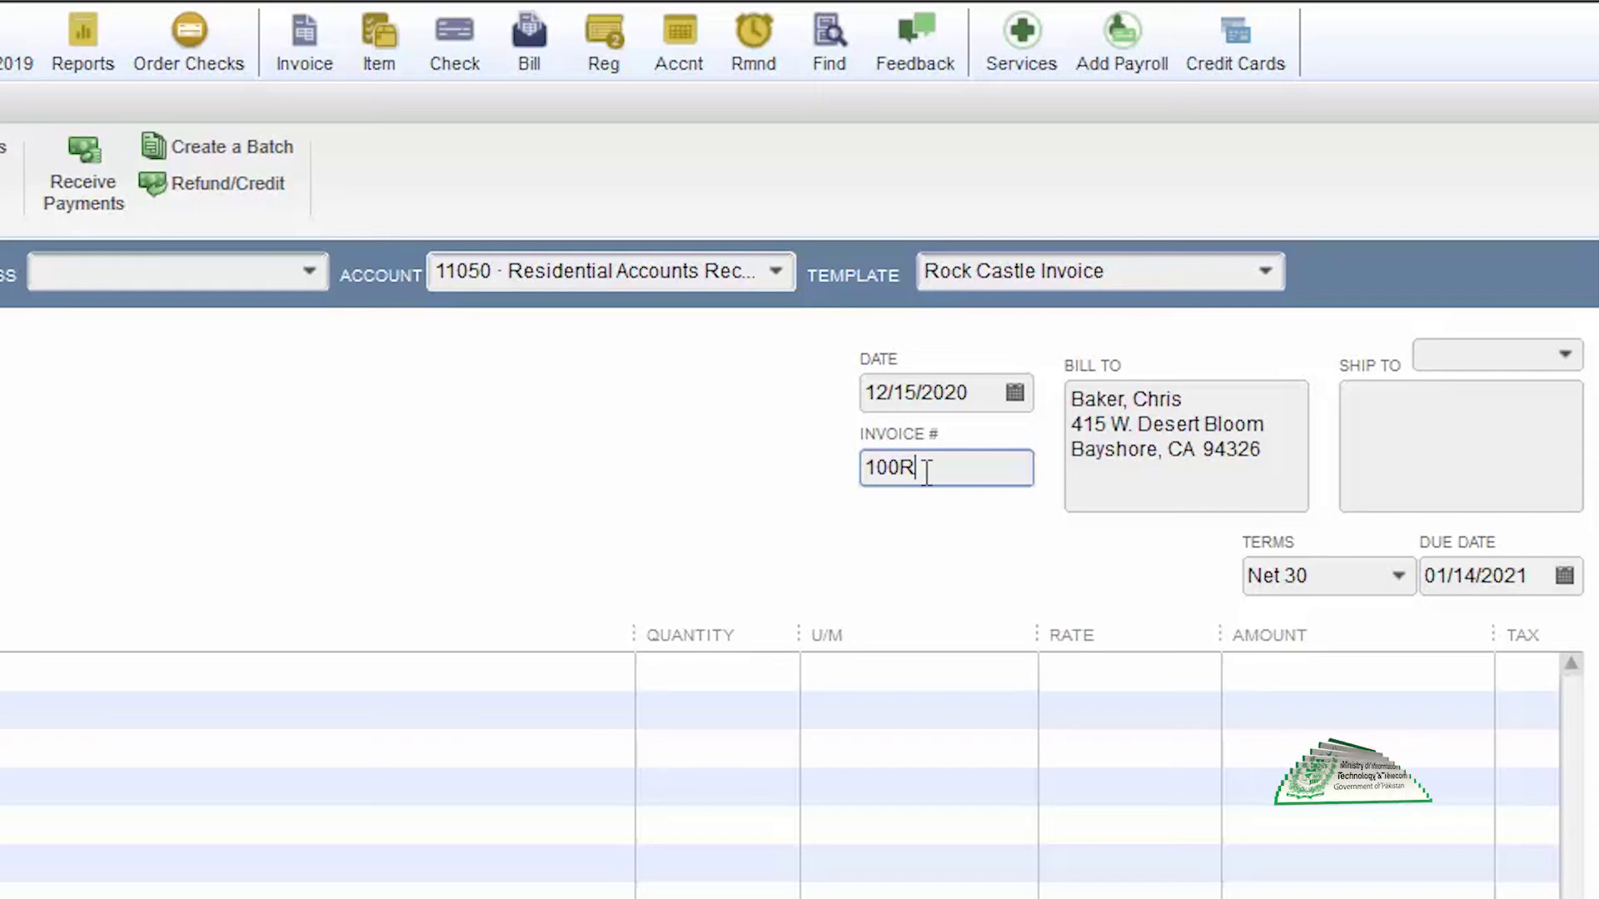
{"action": "key", "text": "BackSpace"}
{"action": "key", "text": "BackSpace"}
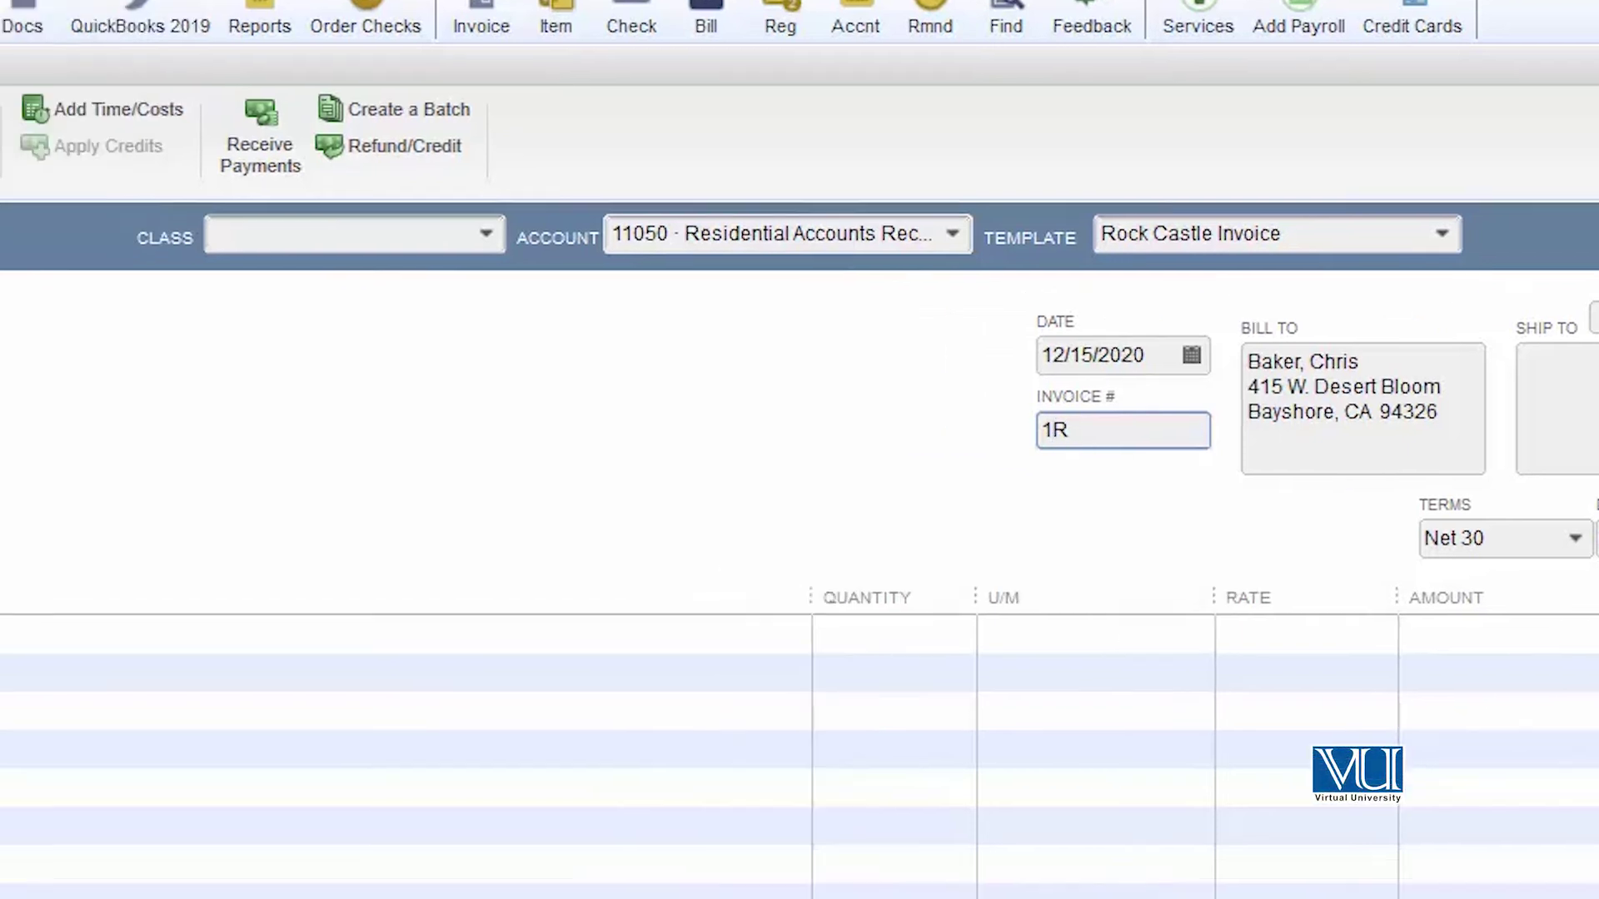
Step: Add Cabinets:Cabinet Pulls and Door Frame as the first two line items of the invoice
{"action": "left_click", "coordinate": [0, 669]}
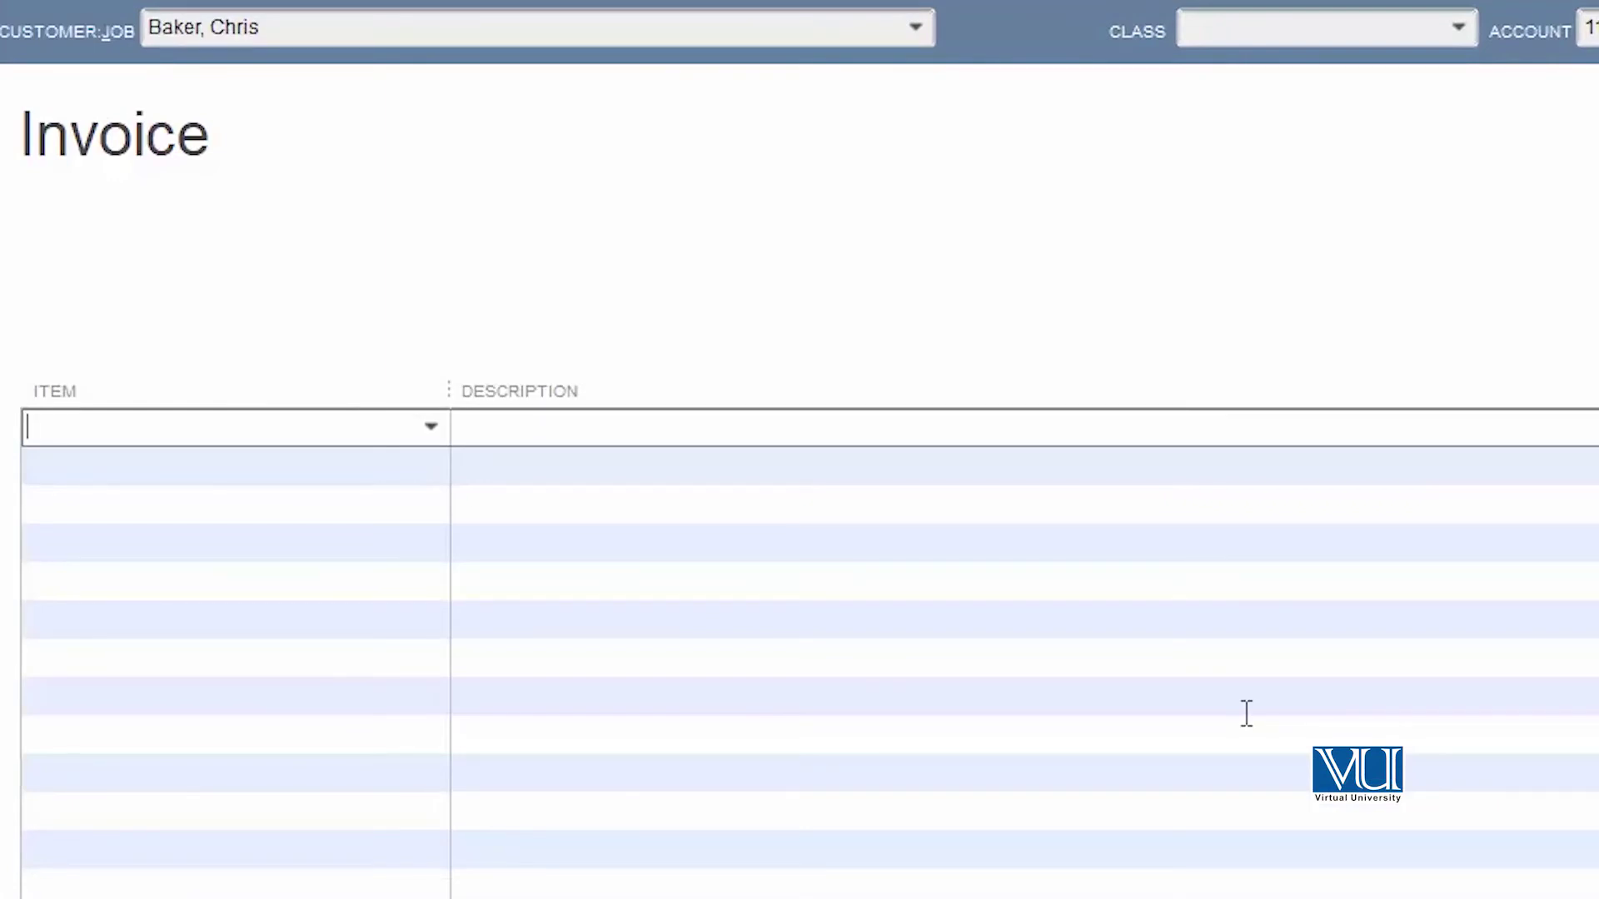
{"action": "left_click", "coordinate": [431, 428]}
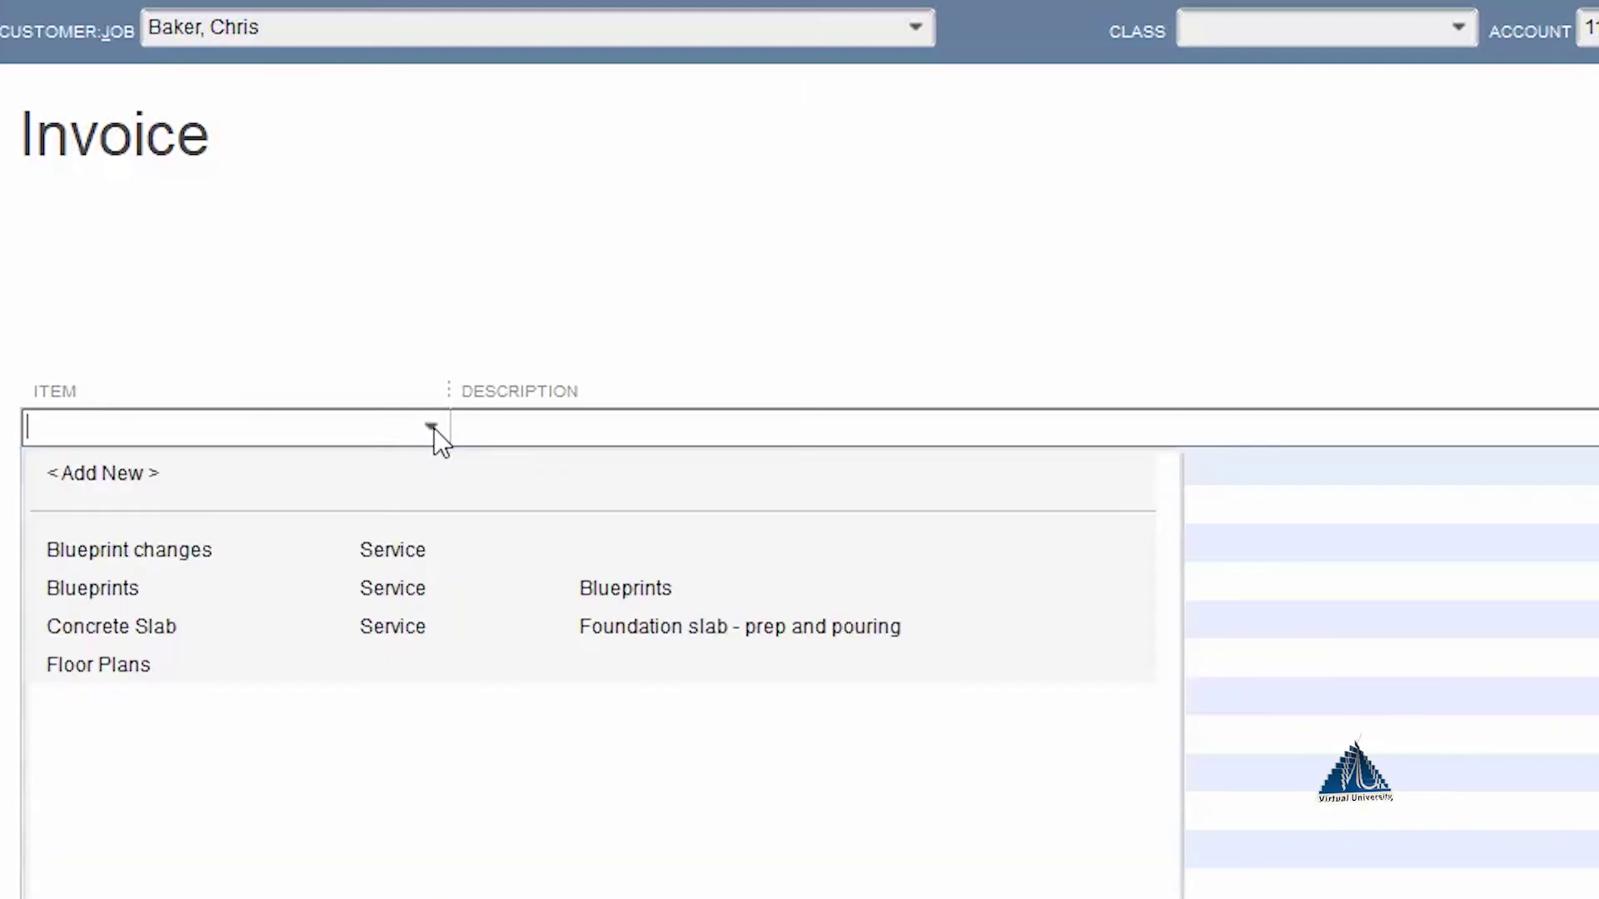
{"action": "left_click", "coordinate": [208, 882]}
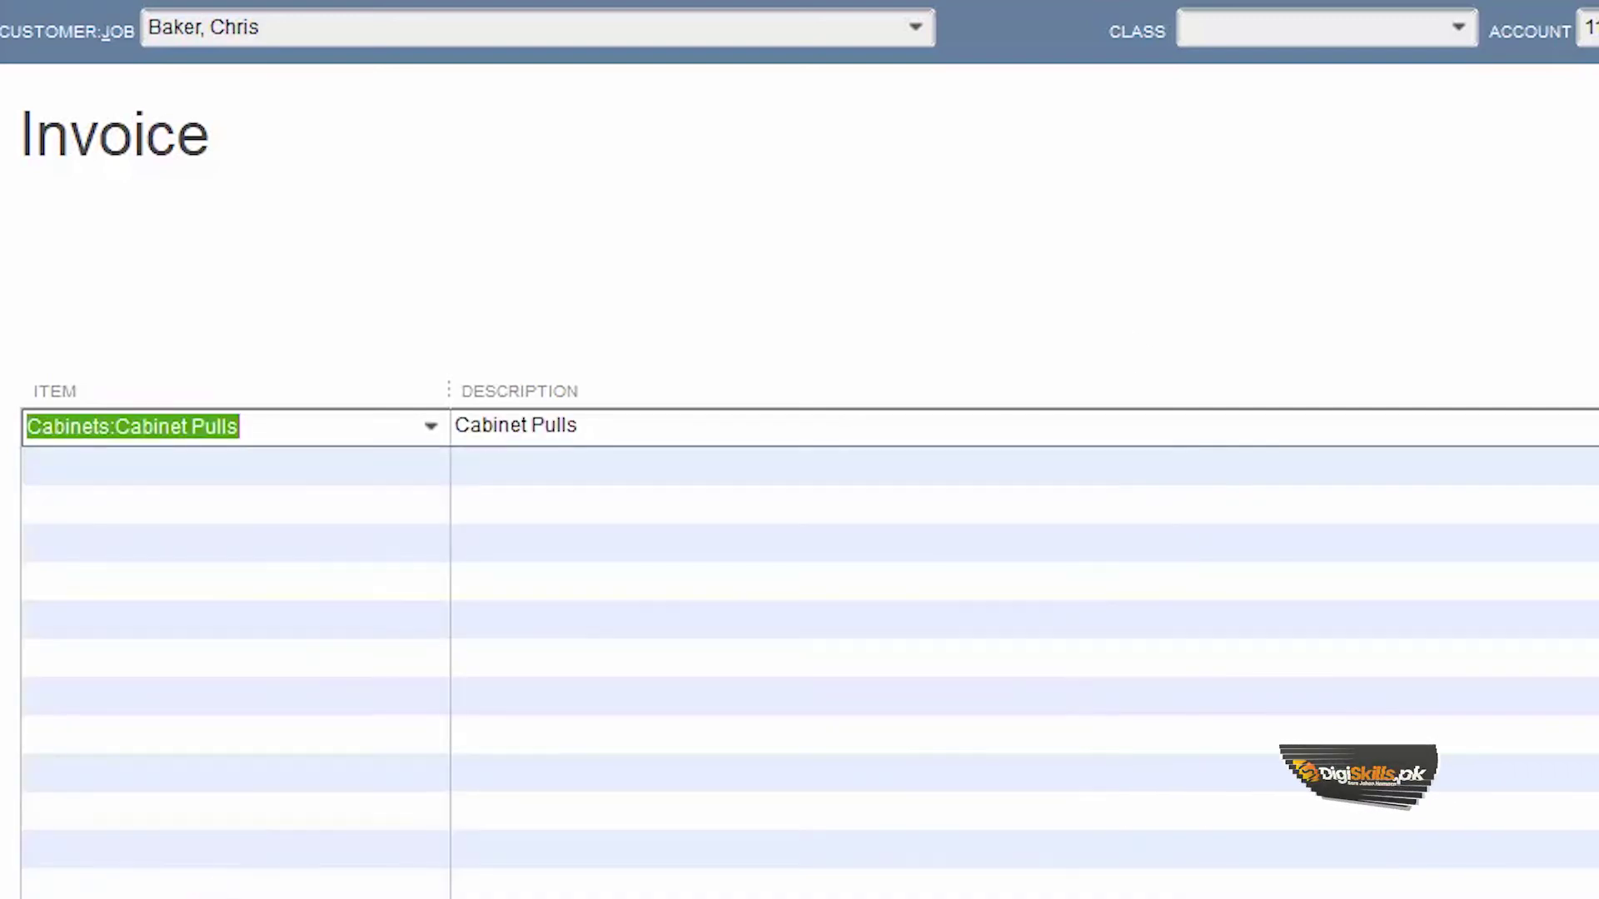
{"action": "left_click", "coordinate": [431, 465]}
{"action": "scroll", "coordinate": [208, 840], "scroll_direction": "down", "scroll_amount": 3}
{"action": "scroll", "coordinate": [208, 839], "scroll_direction": "down", "scroll_amount": 3}
{"action": "left_click", "coordinate": [208, 839]}
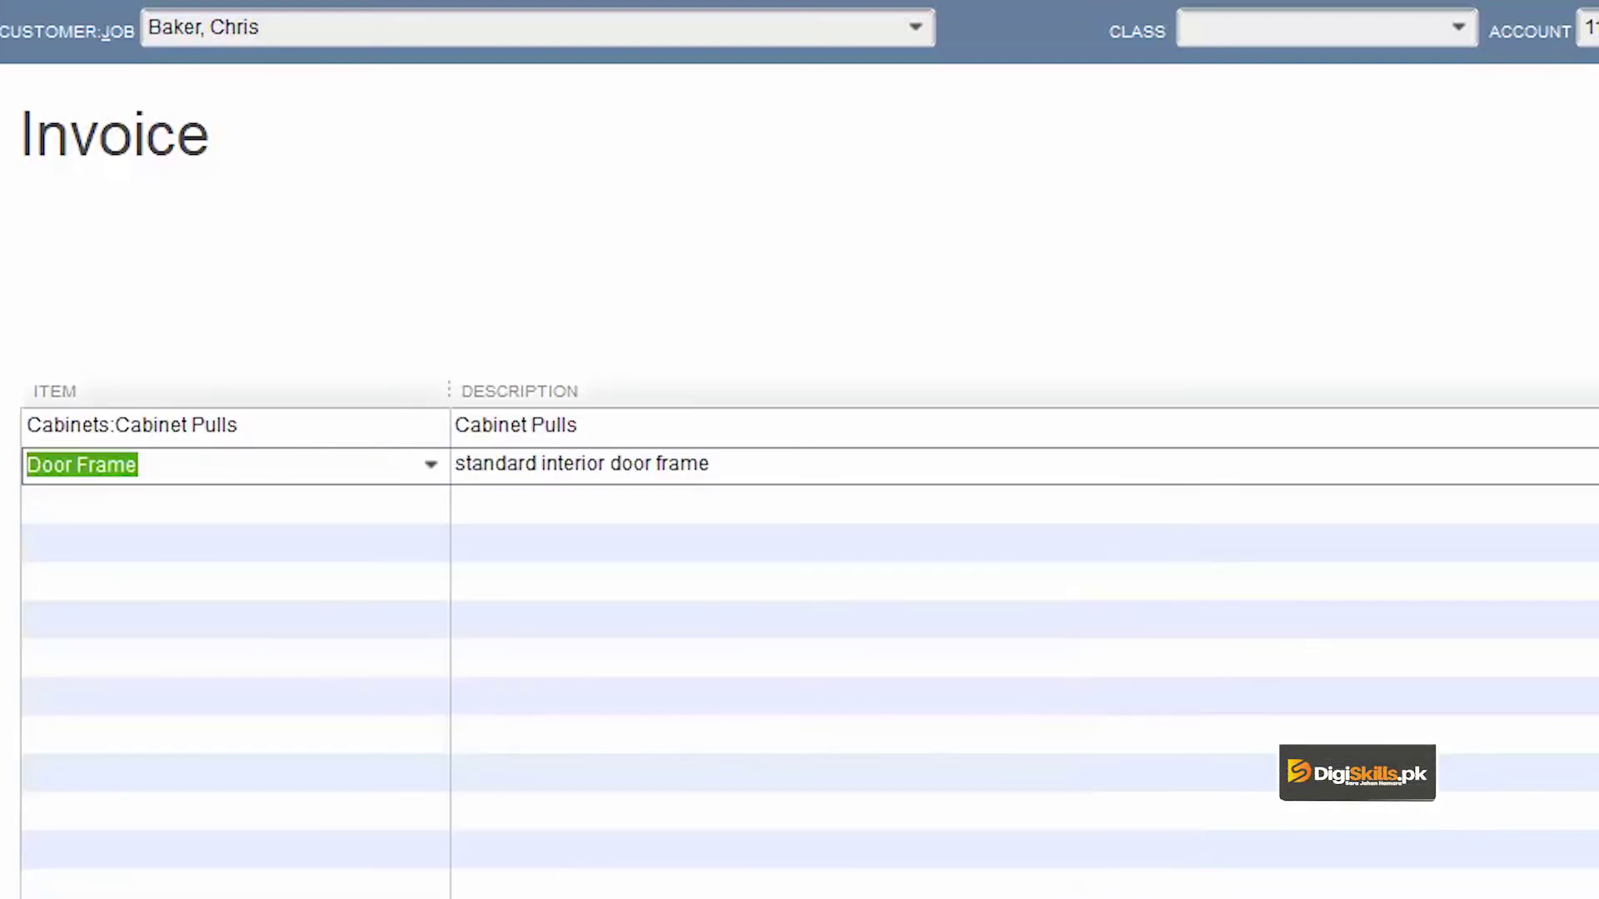
Step: Add a third invoice line item with quantity 20,000 and rate 35.00, then save and close the invoice
{"action": "left_click", "coordinate": [431, 503]}
{"action": "left_click", "coordinate": [208, 780]}
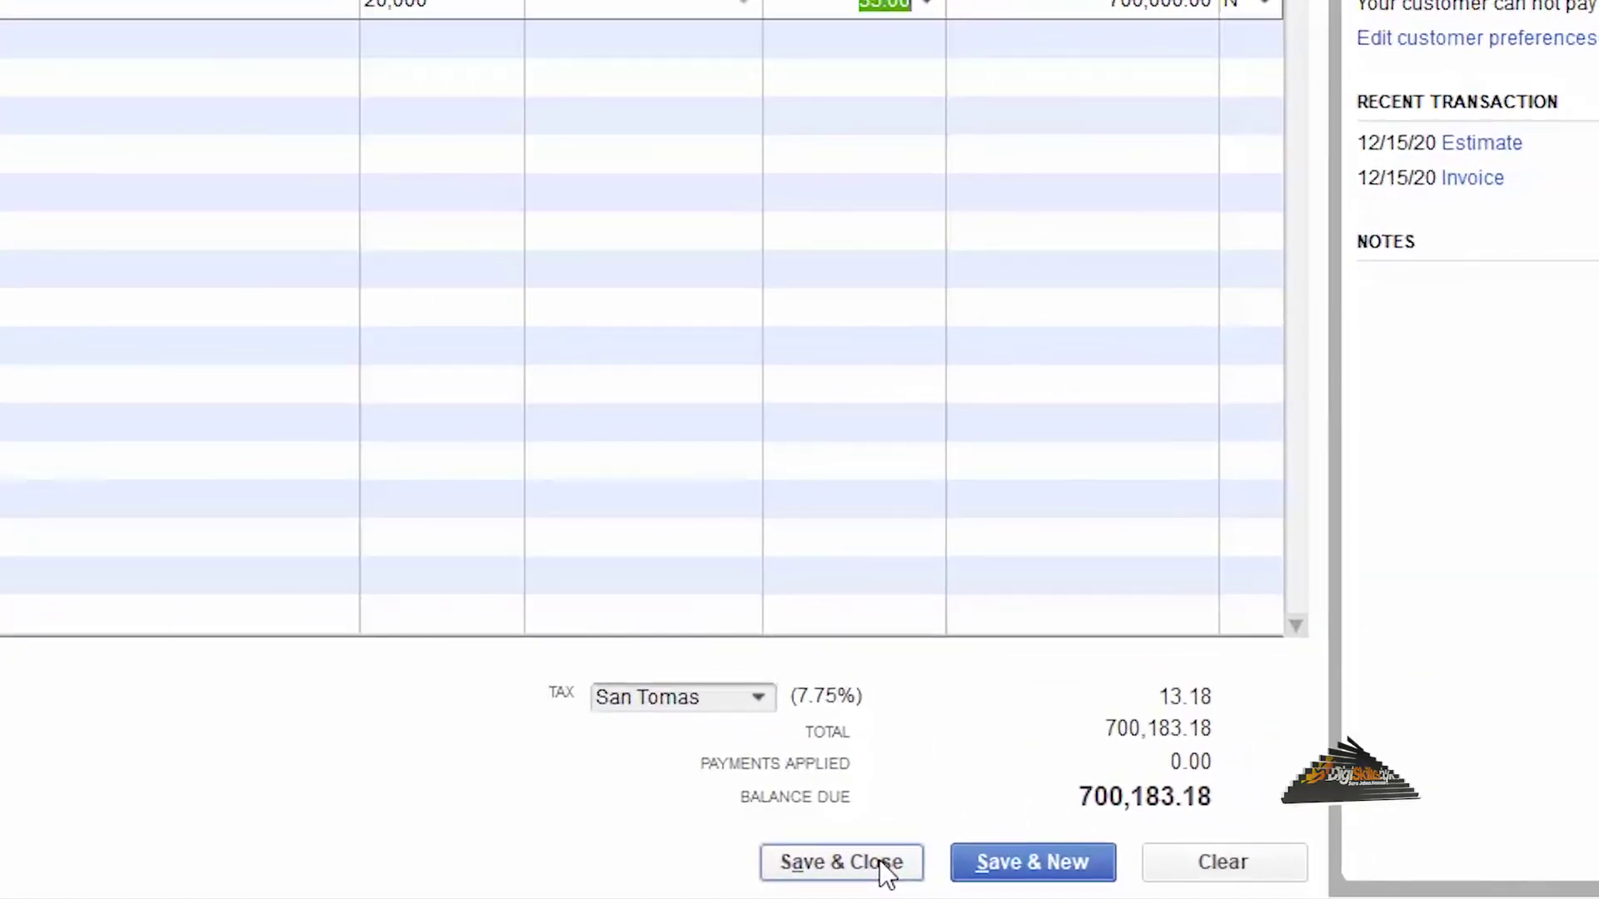
{"action": "left_click", "coordinate": [883, 868]}
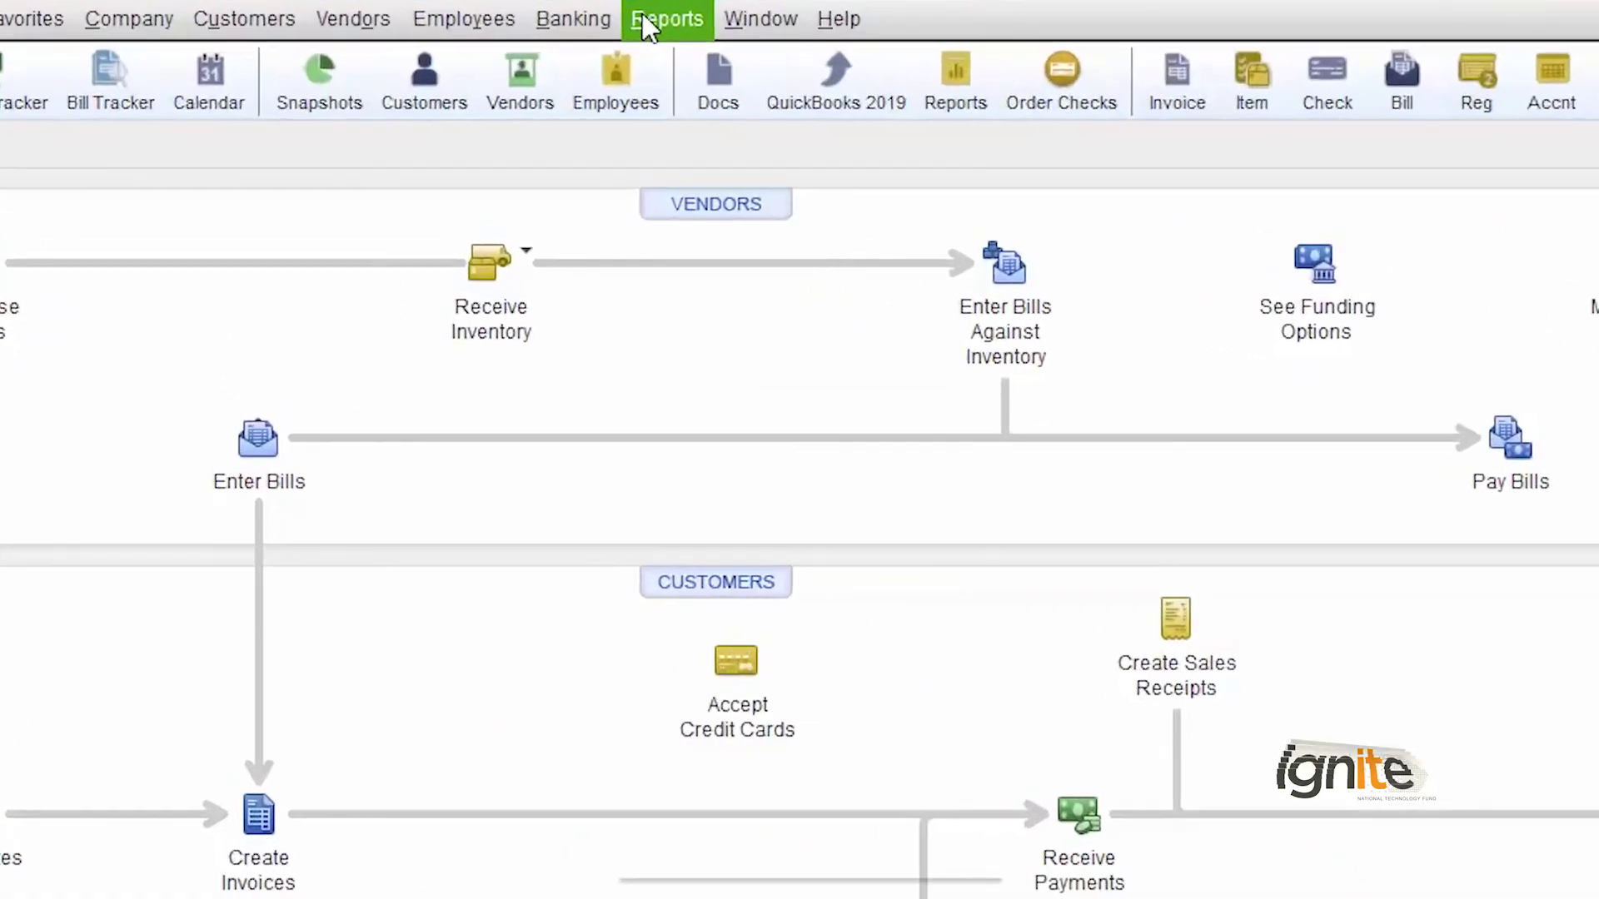
Step: Open the Balance Sheet Standard report and drill into the balance of 11050 Residential Accounts Receivable
{"action": "left_click", "coordinate": [498, 14]}
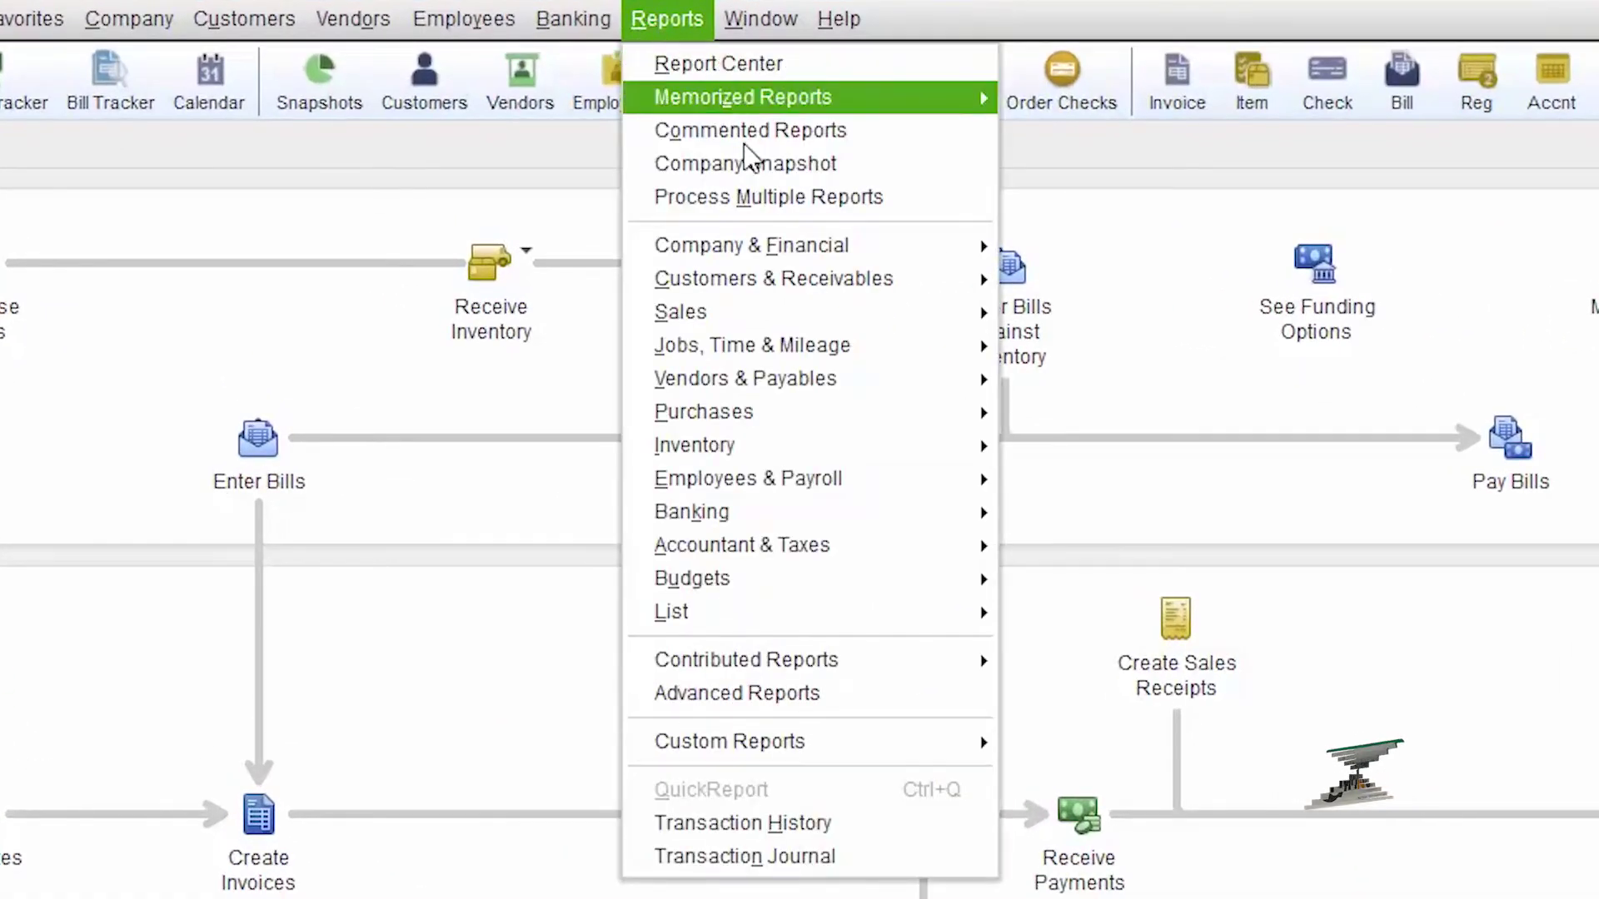
{"action": "mouse_move", "coordinate": [797, 247]}
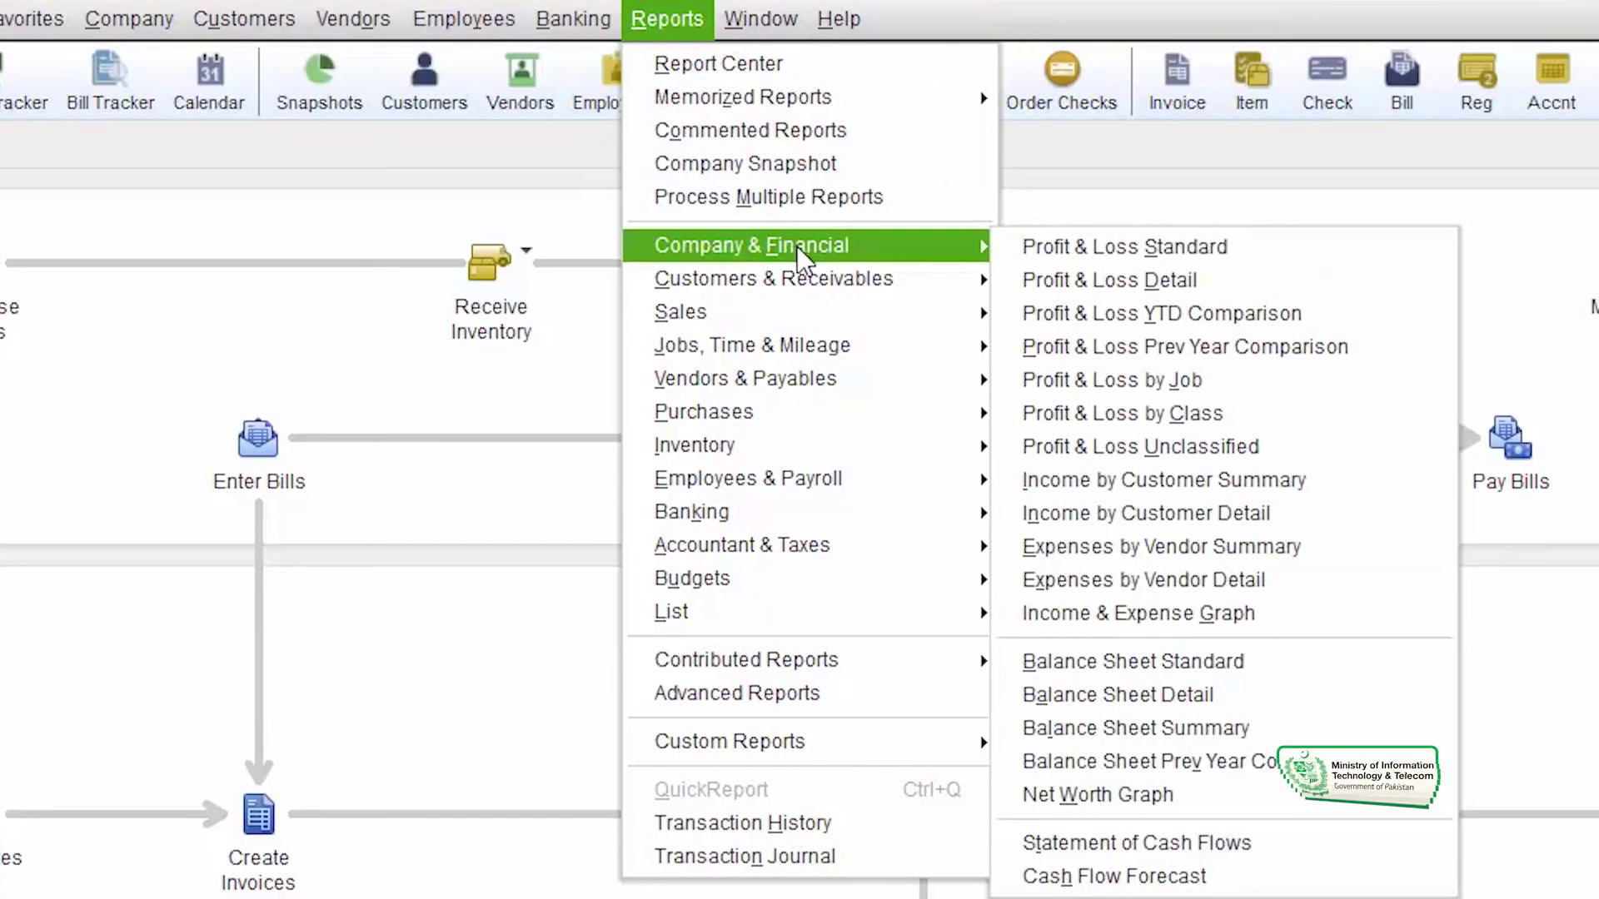
{"action": "left_click", "coordinate": [1127, 661]}
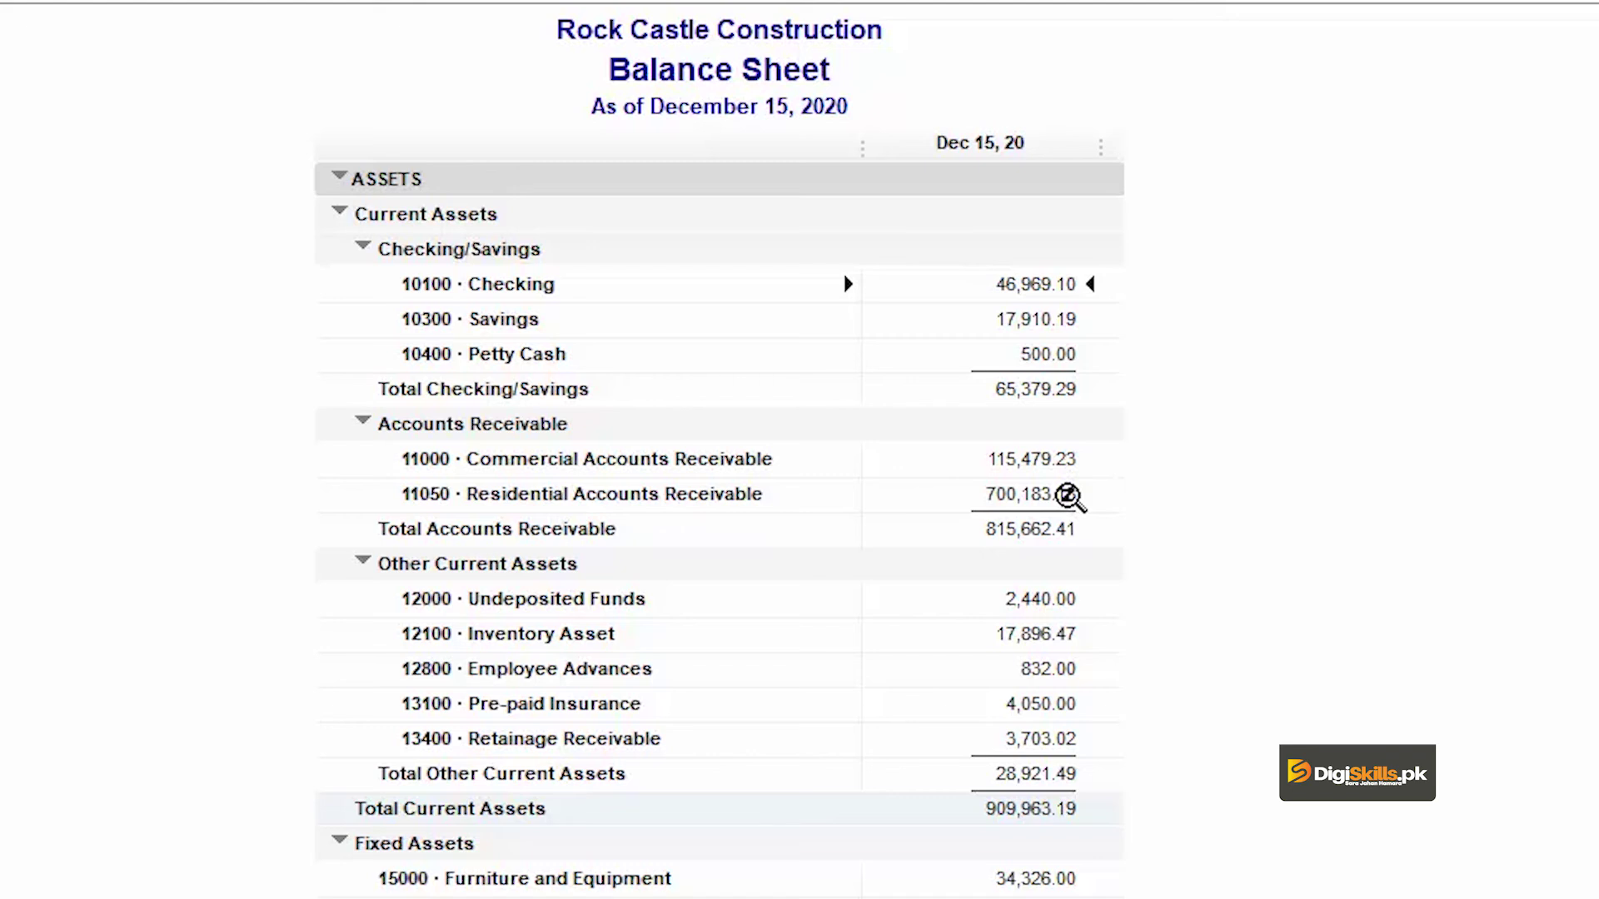
{"action": "double_click", "coordinate": [1067, 496]}
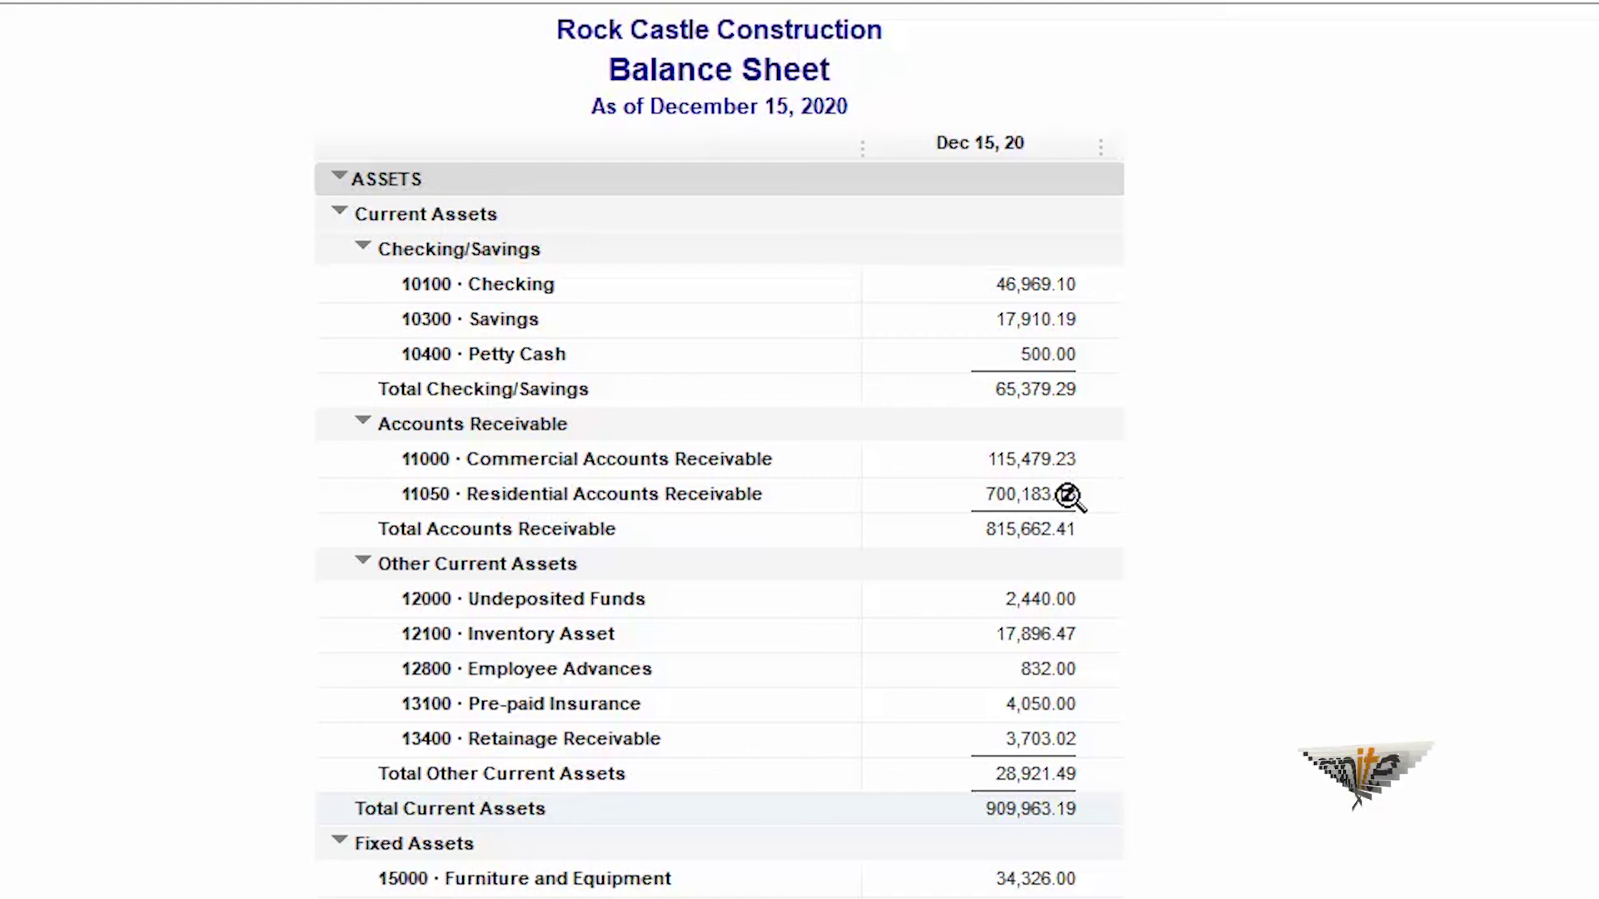